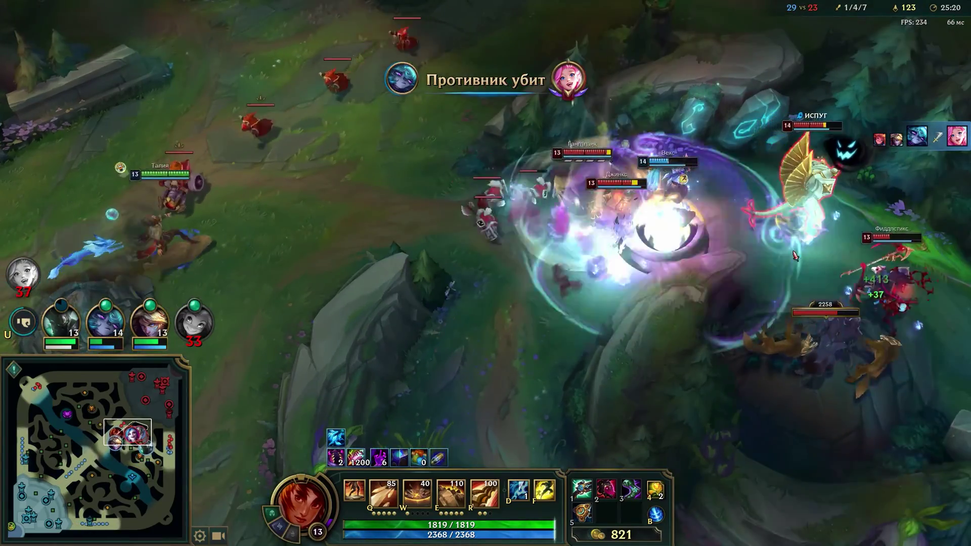
key(r)
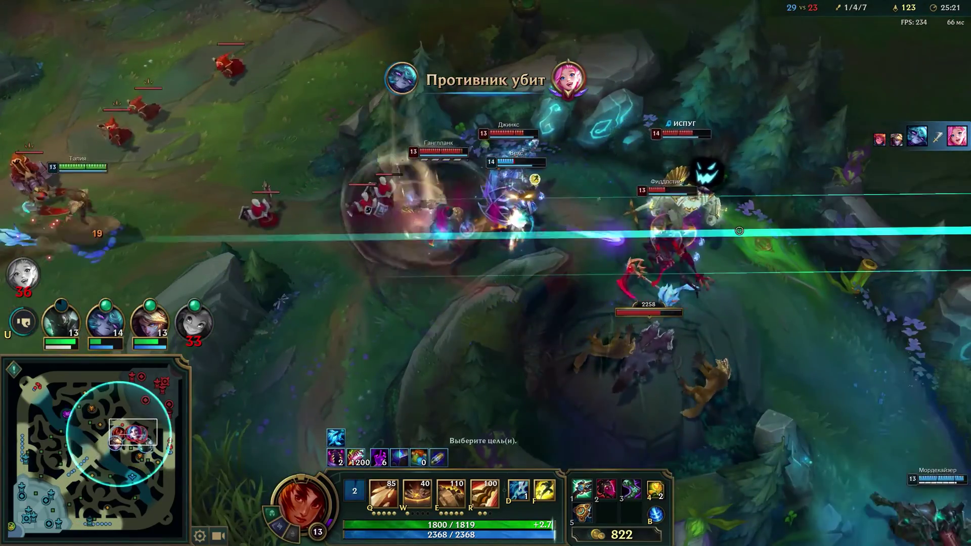
key(q)
key(f)
right_click(757, 261)
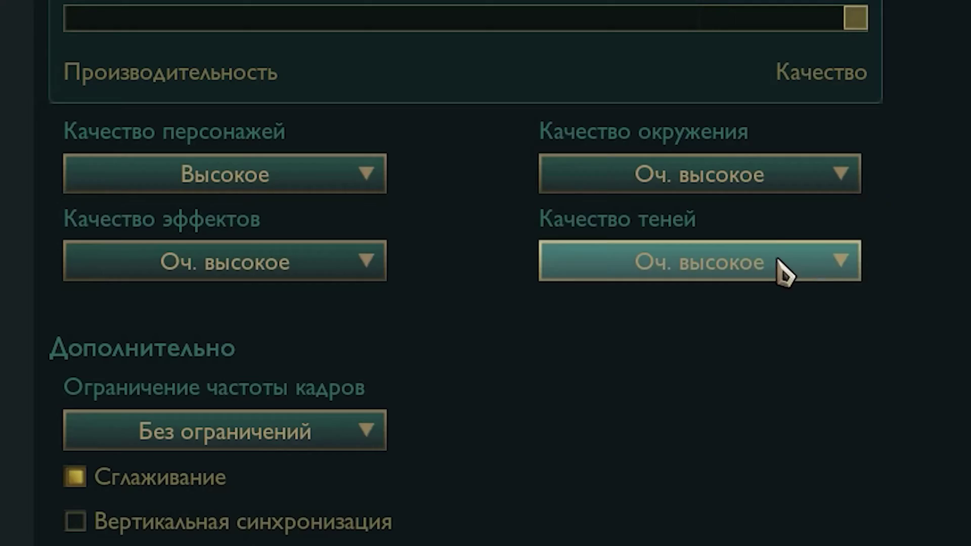
click(754, 259)
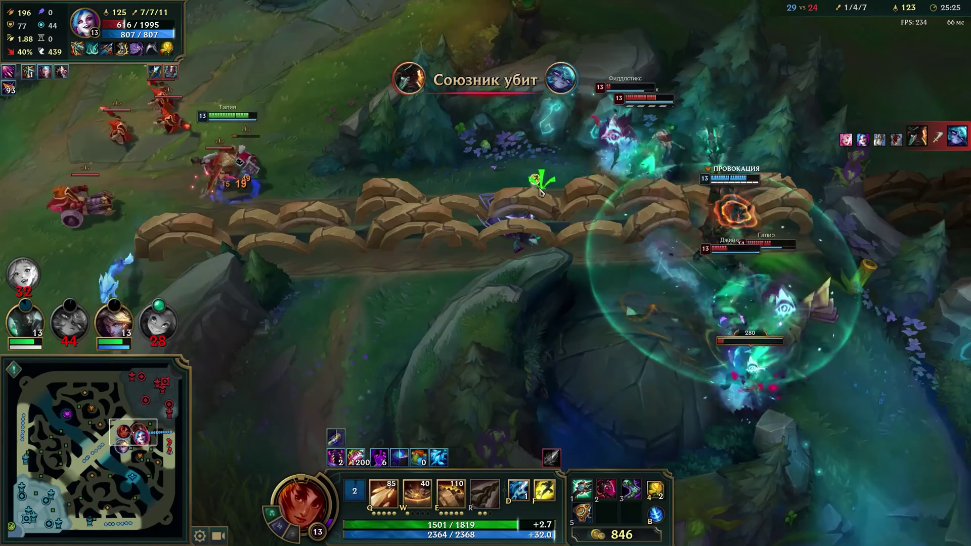
key(1)
key(e)
key(5)
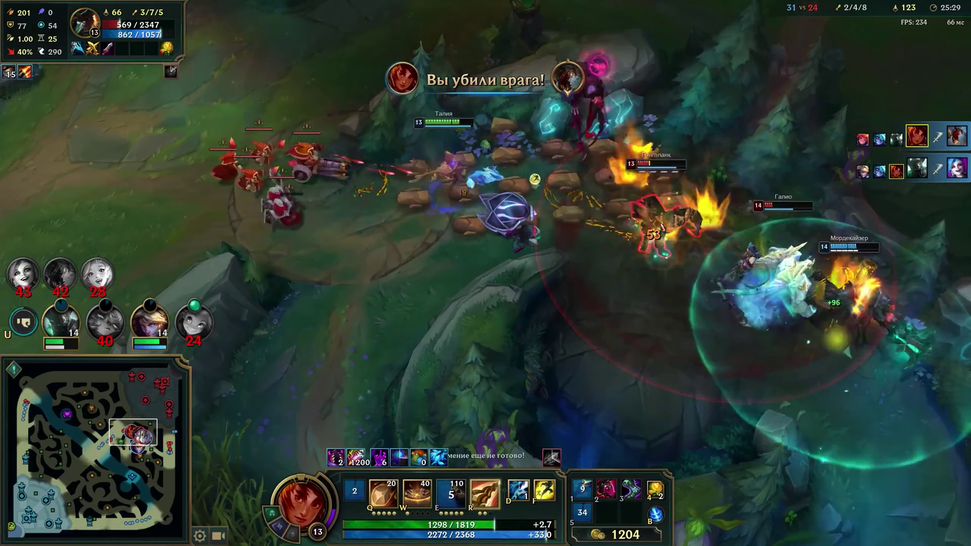
key(r)
key(w)
key(q)
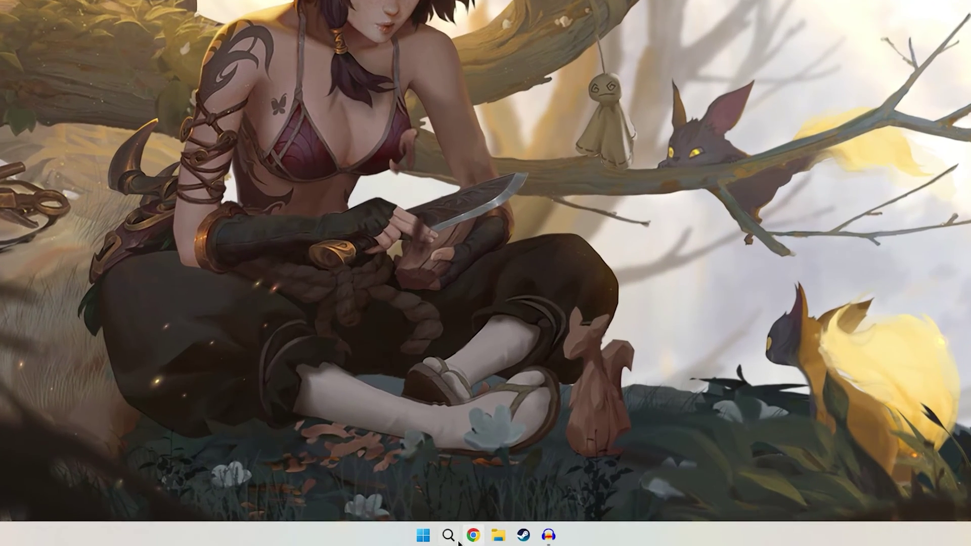
Step: Open the power options in the Windows Control Panel and choose the "Максимальная производительность" power plan
click(453, 540)
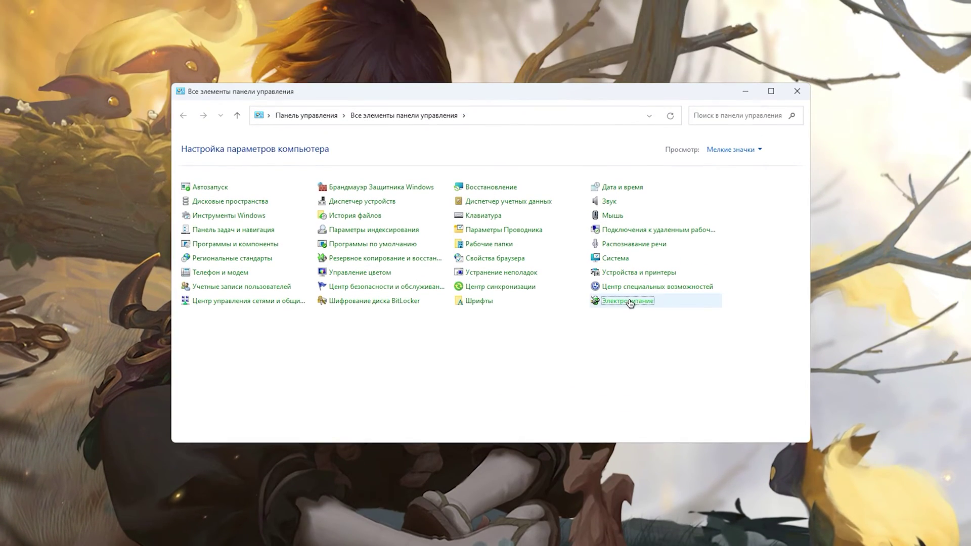
click(350, 290)
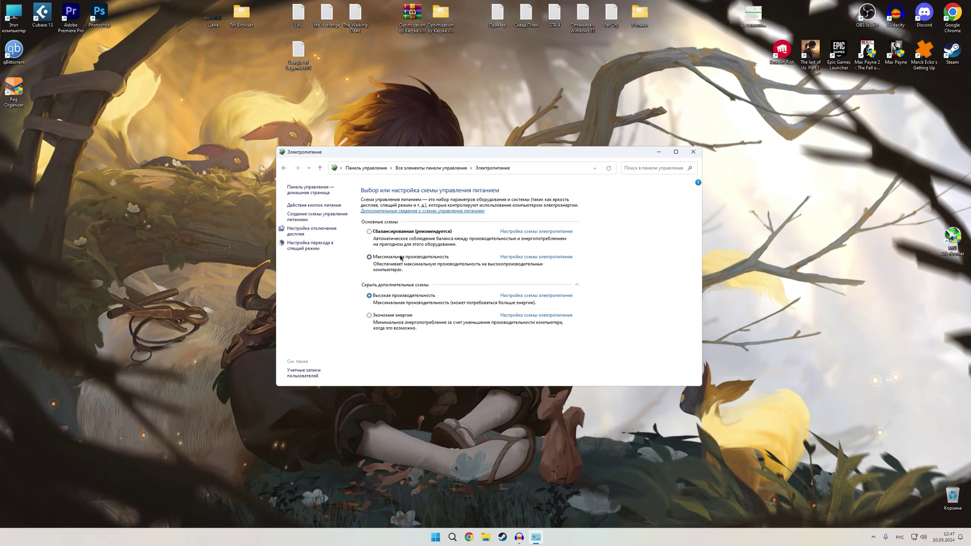
click(411, 285)
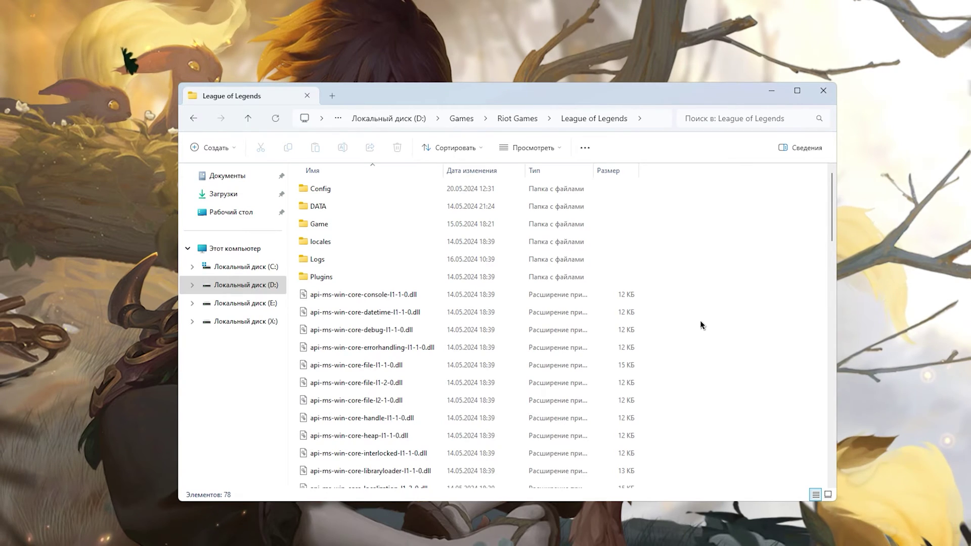
Step: Find the LeagueClient application in the League of Legends folder and open its properties
scroll(700, 320, down, 13)
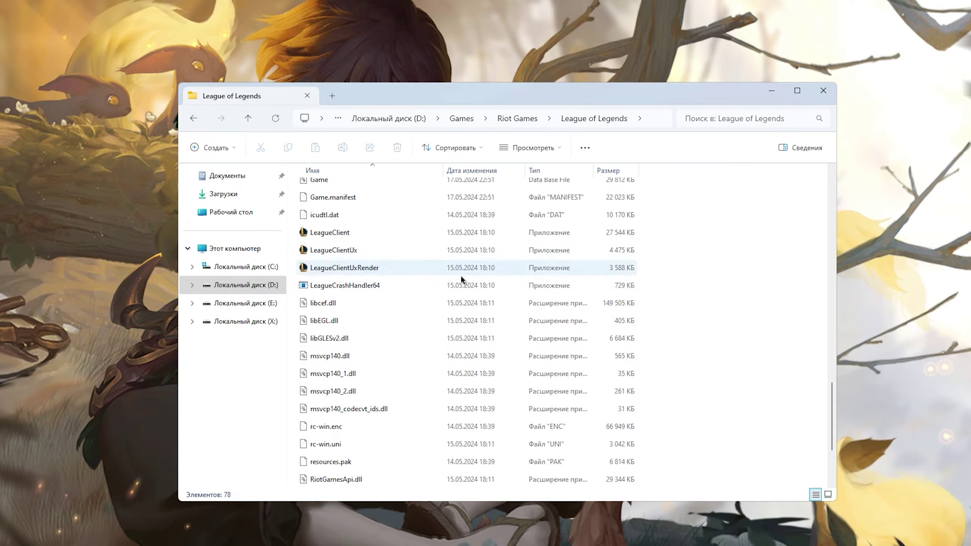
drag(685, 239, 526, 267)
click(746, 261)
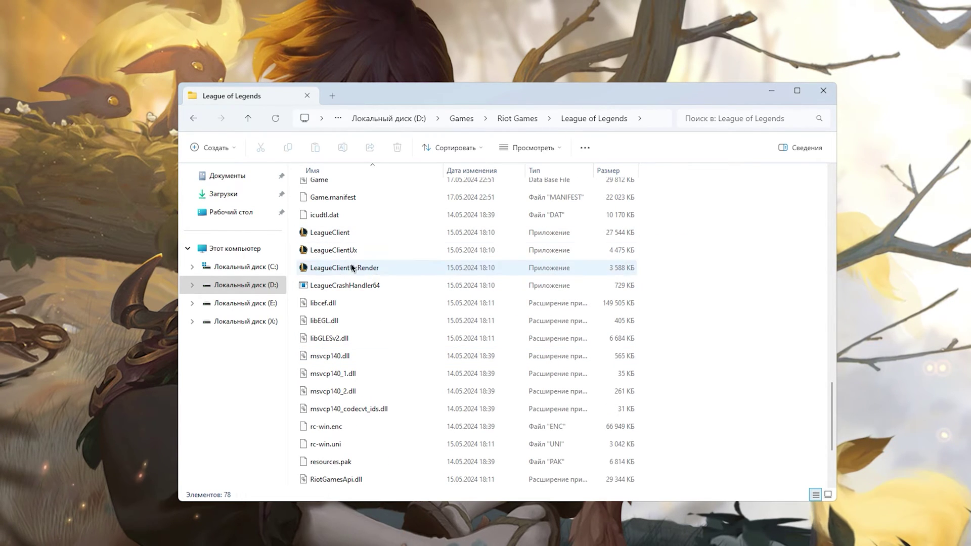
scroll(366, 273, up, 1)
right_click(362, 274)
click(402, 438)
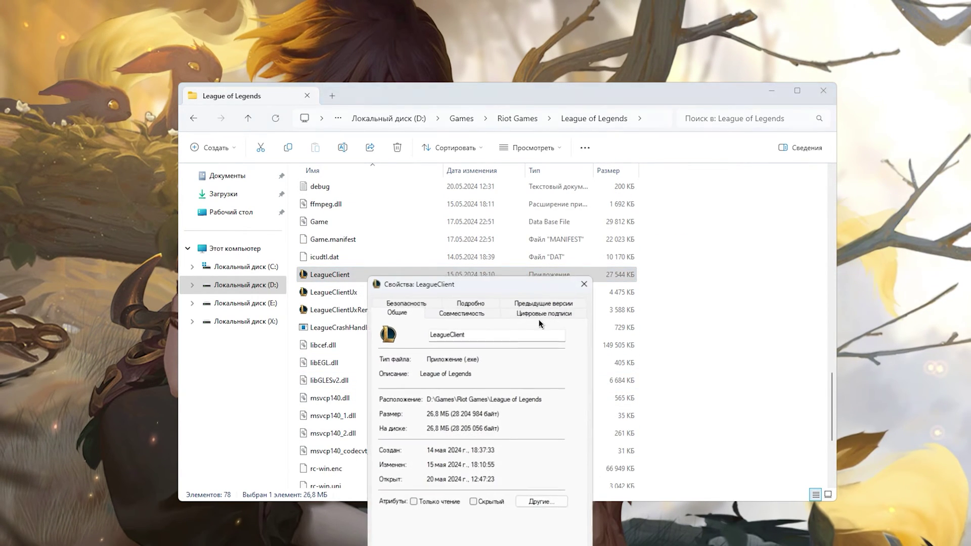
Step: Enable "Отключить оптимизацию во весь экран" in LeagueClient's compatibility settings and confirm its high-DPI settings
key(ctrl+Tab)
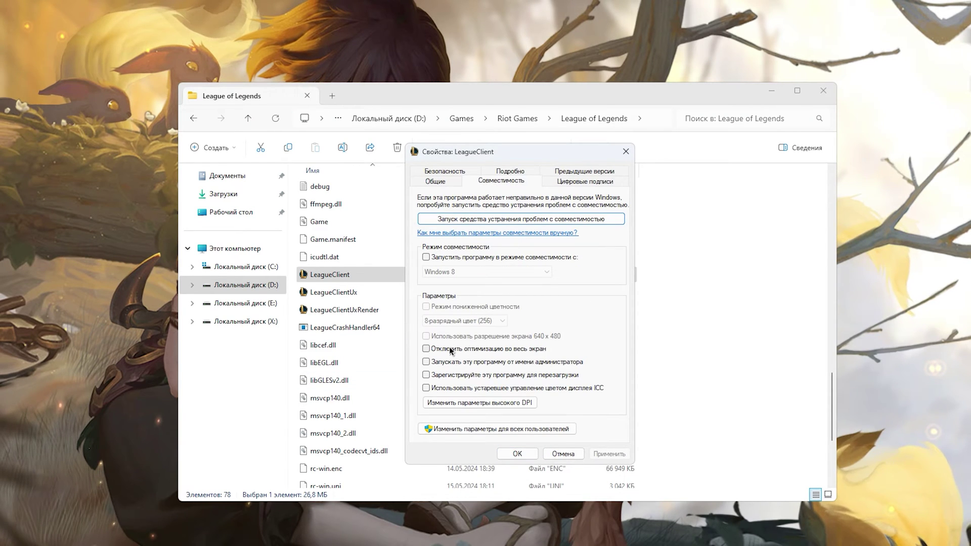
click(482, 402)
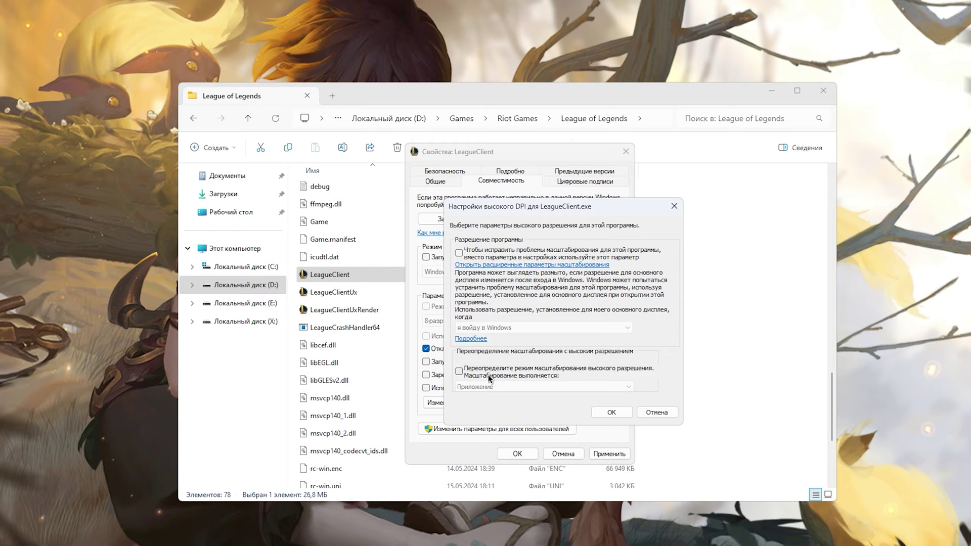
click(613, 412)
click(517, 454)
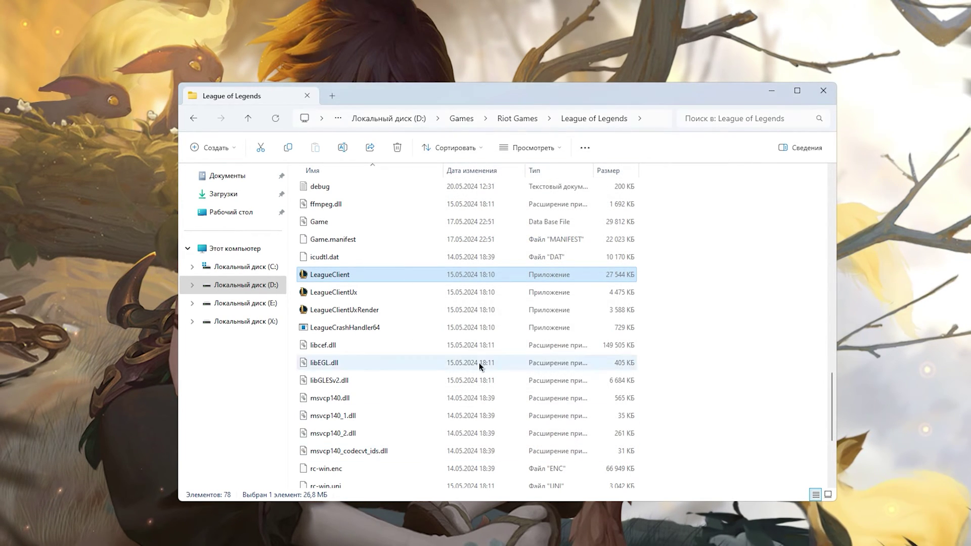
Step: Select the LeagueClientUx application and then LeagueClientUxRender in the game folder
drag(662, 292, 554, 309)
click(381, 290)
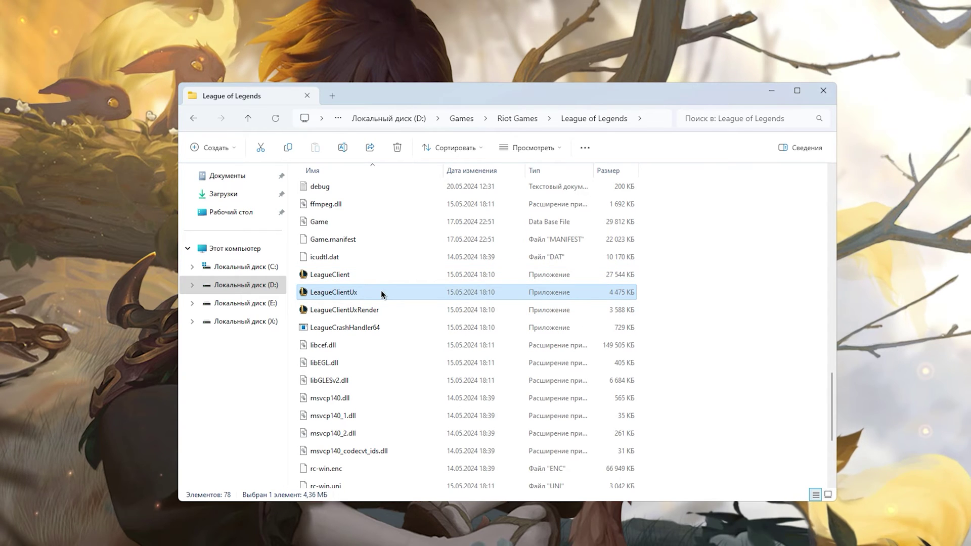
click(365, 308)
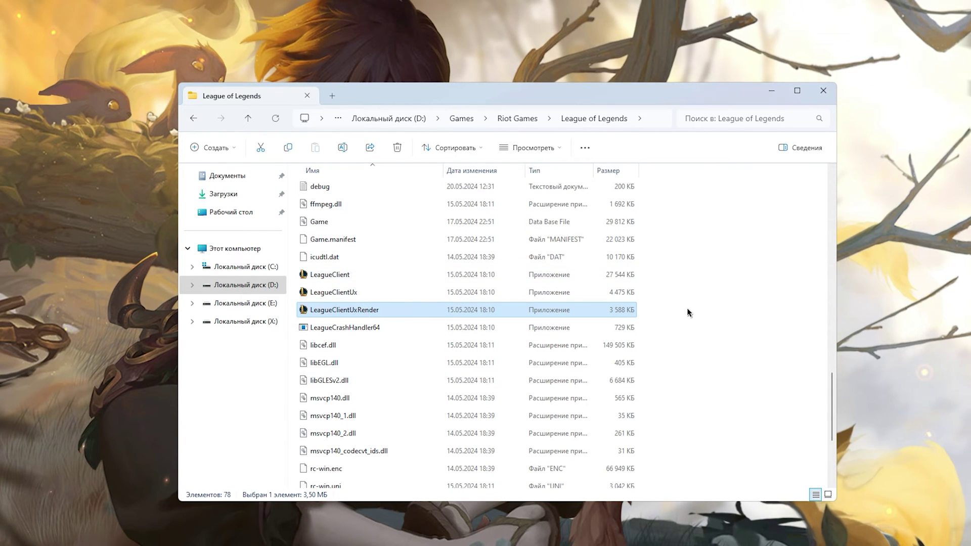
Step: Copy the folder path D:\Games\Riot Games\League of Legends and close the folder window
scroll(688, 312, up, 1)
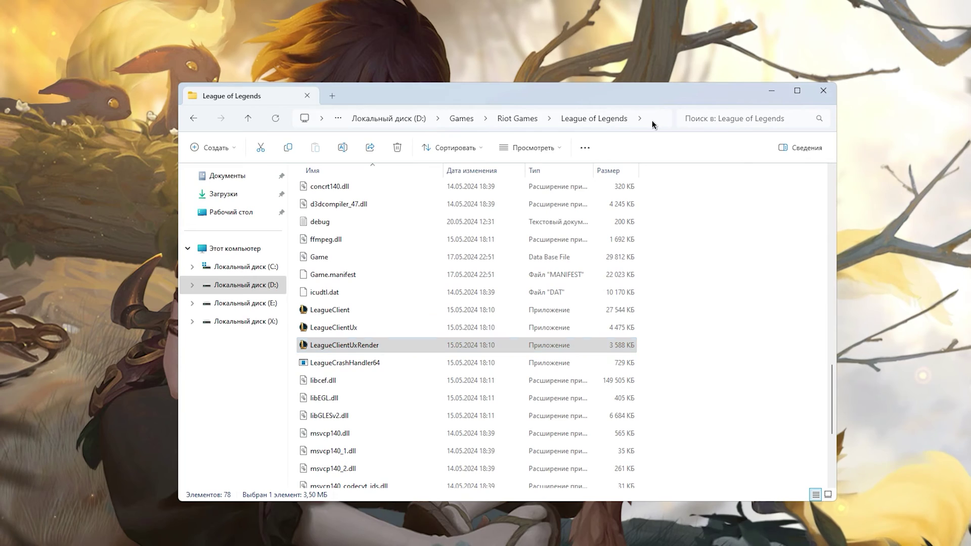
click(588, 171)
key(ctrl+c)
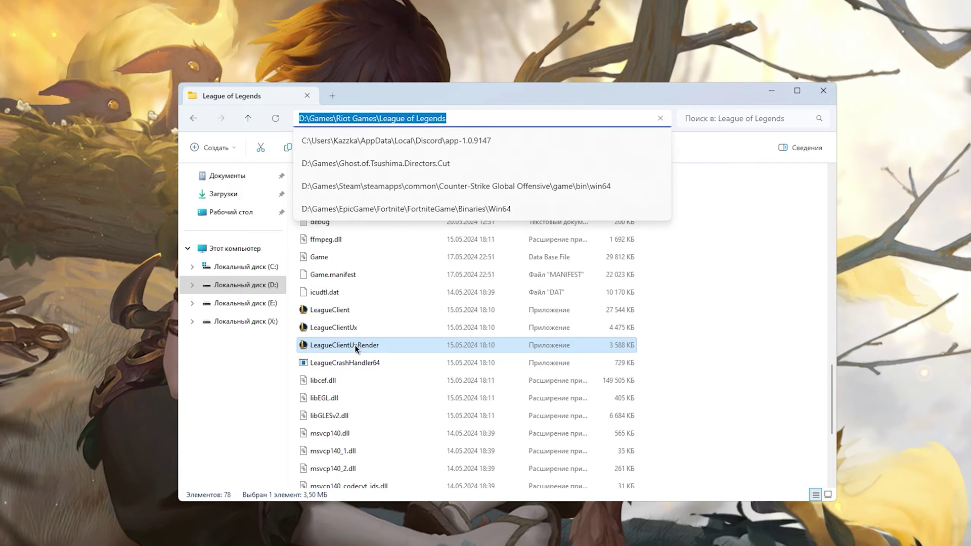
right_click(493, 121)
click(494, 85)
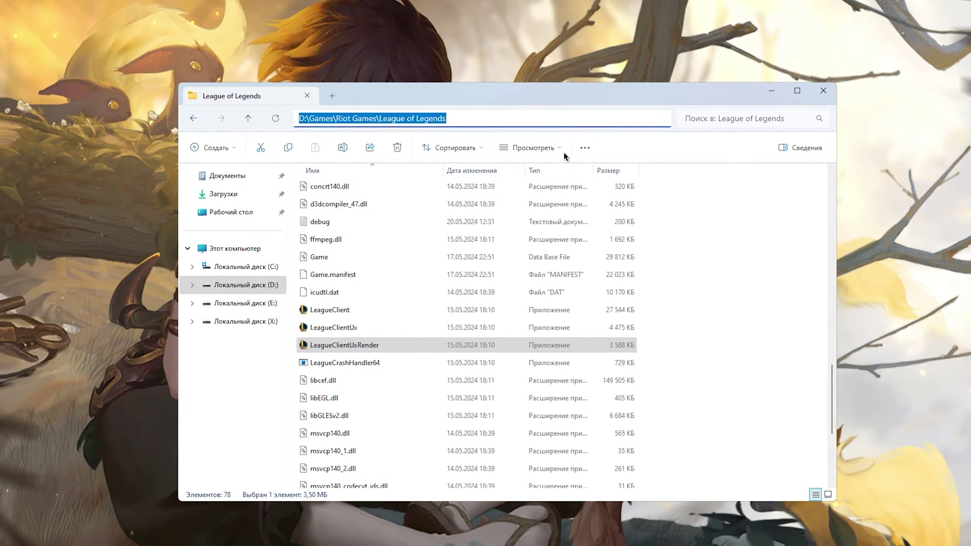
click(824, 91)
Step: Find the graphics settings through Windows search and open the "Графика" page of the display settings
click(449, 535)
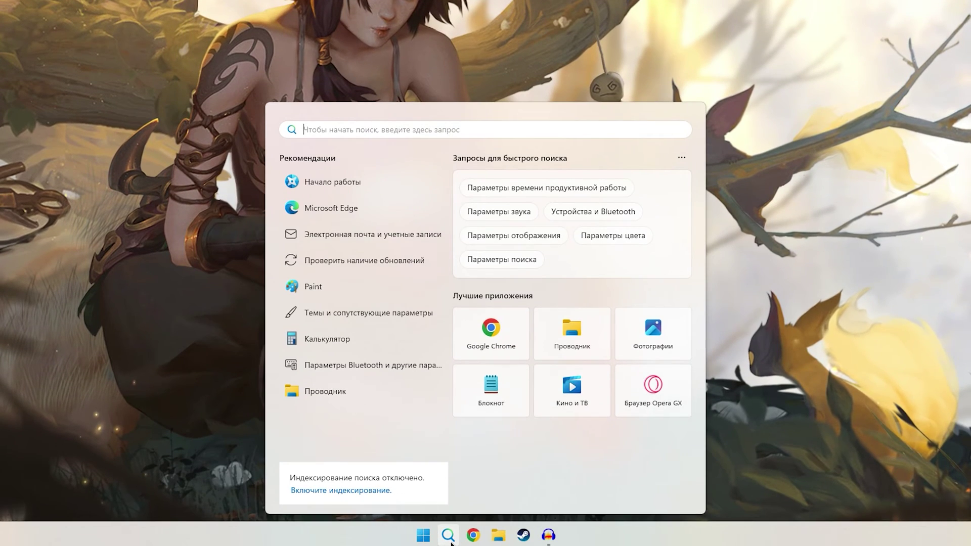
text(настройка микрофона)
key(Down)
key(Return)
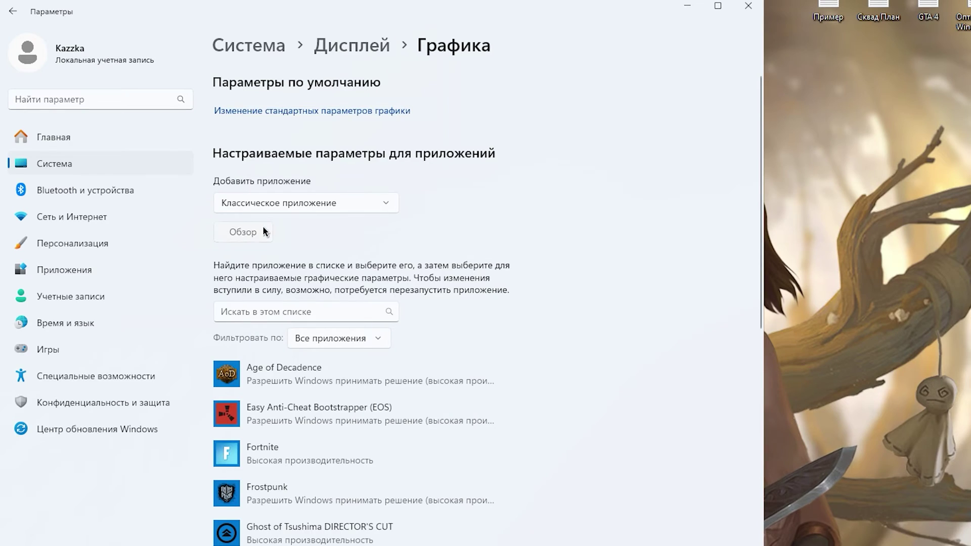
Step: Add LeagueClient from D:\Games\Riot Games\League of Legends to the custom graphics apps and set it to "Высокая производительность"
click(265, 232)
click(526, 36)
key(ctrl+v)
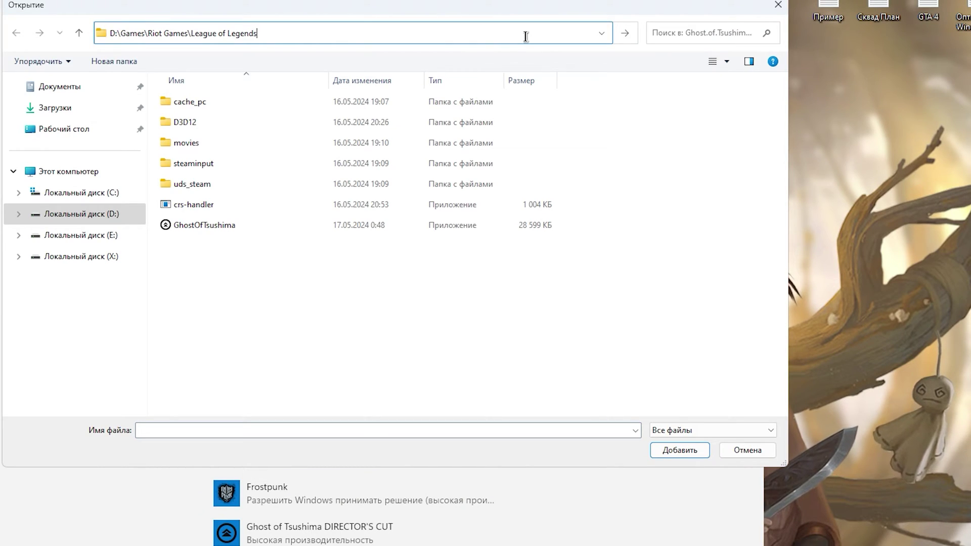
key(Return)
click(237, 227)
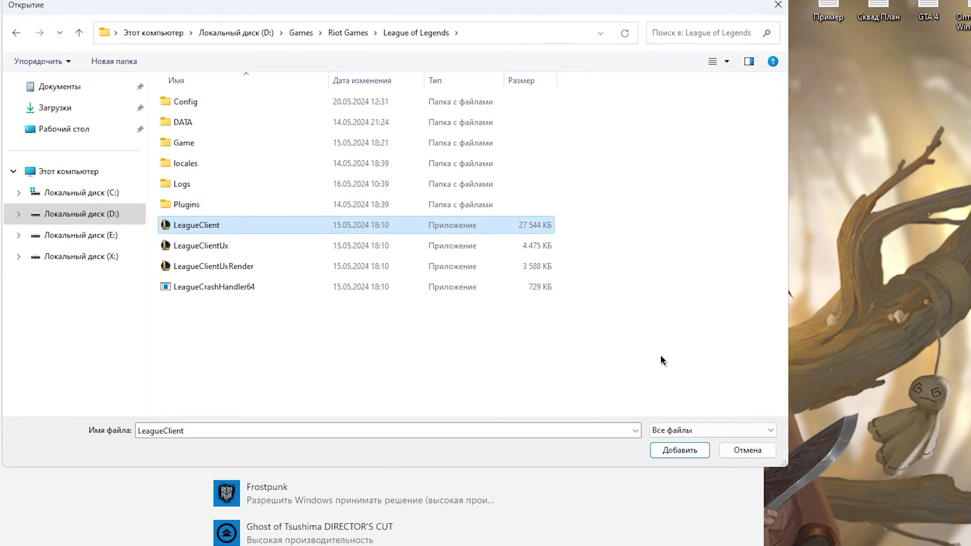
click(672, 450)
click(391, 298)
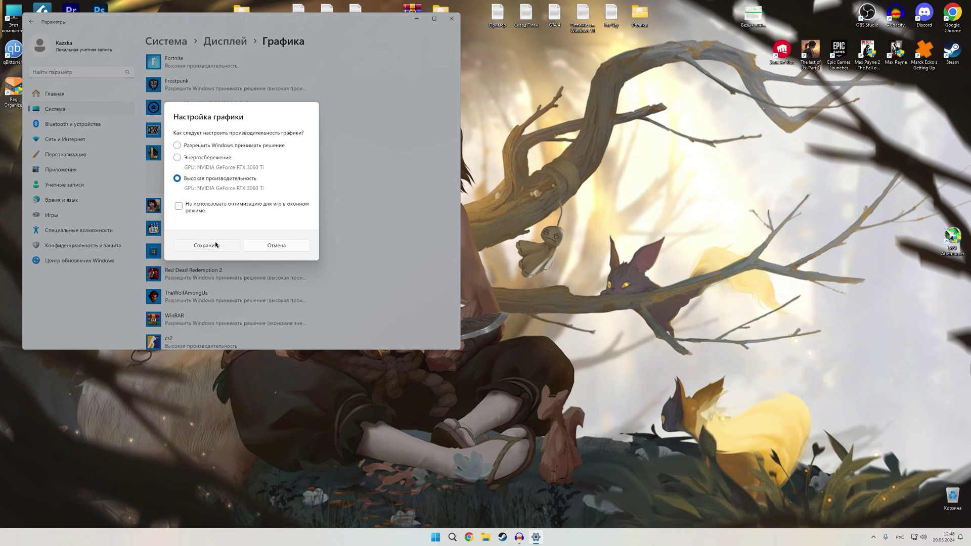
click(216, 246)
Step: Open the default graphics settings and switch hardware-accelerated GPU scheduling off and back on
scroll(253, 152, up, 5)
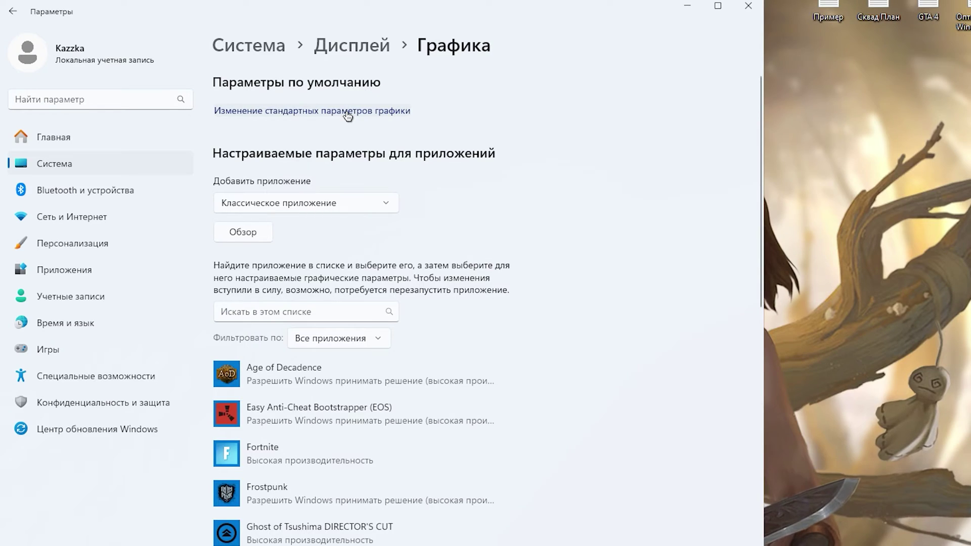
click(347, 113)
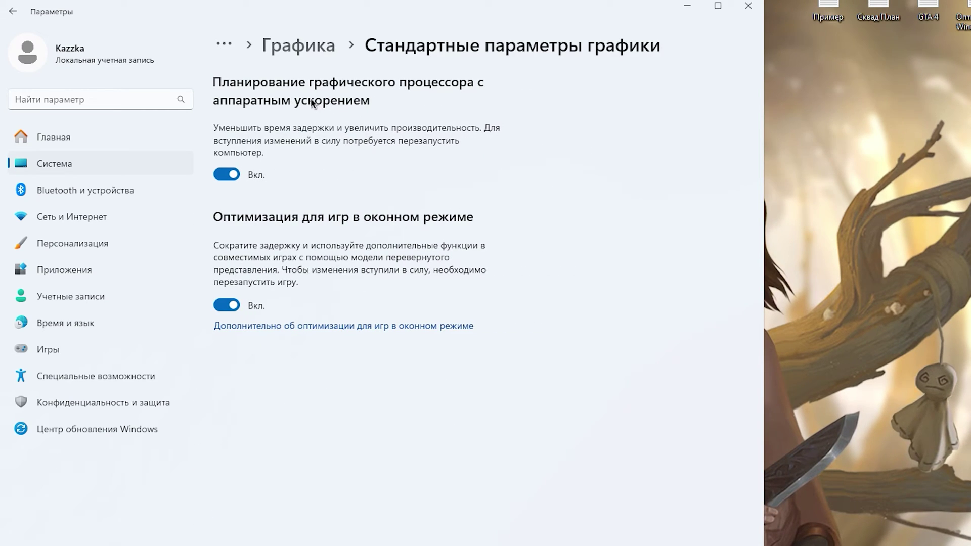
click(238, 175)
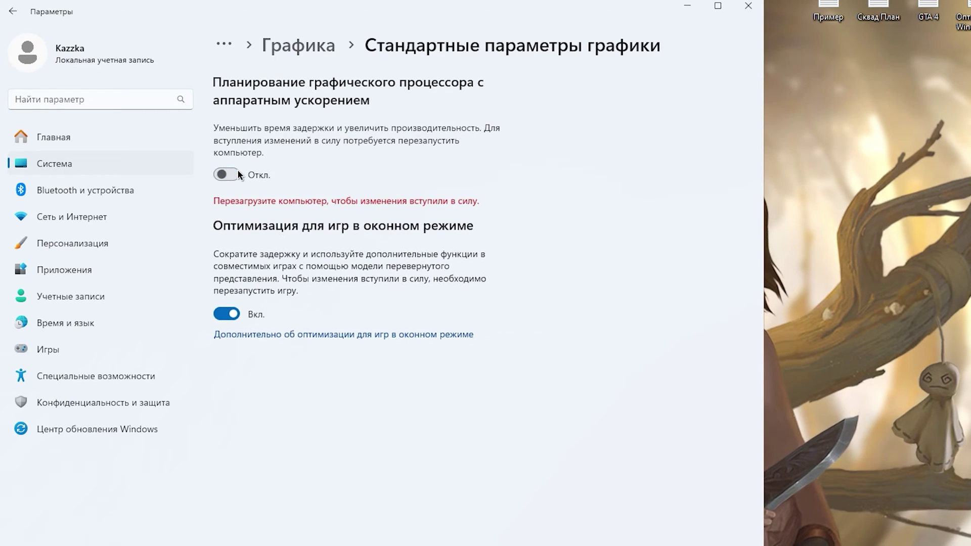
click(235, 175)
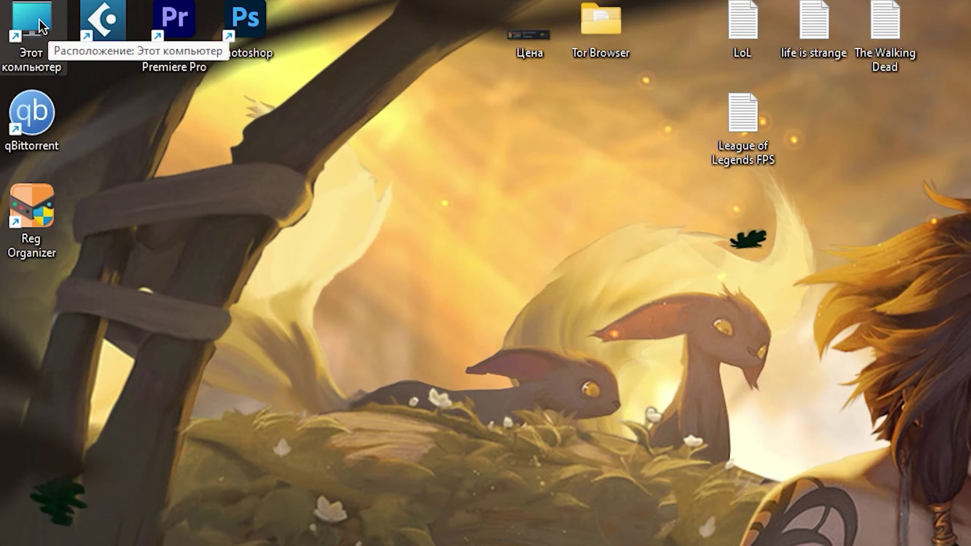
Step: Open the advanced system settings from the properties of "Этот компьютер"
double_click(38, 23)
right_click(249, 254)
click(325, 442)
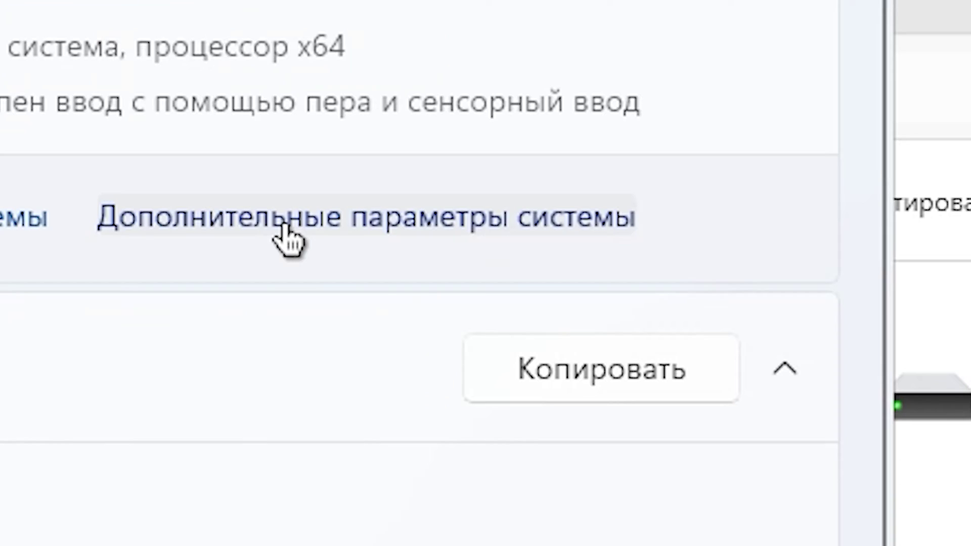
click(284, 236)
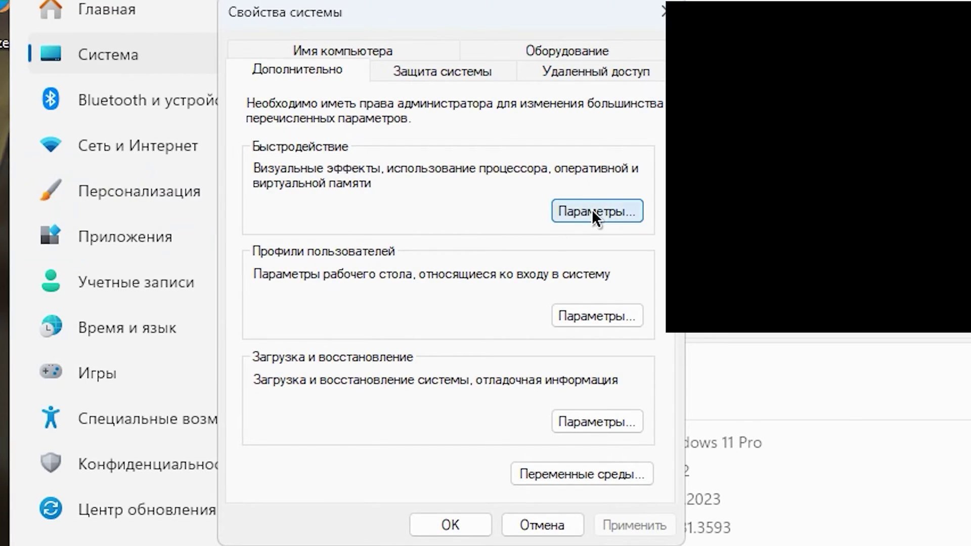
Step: Set the visual effects to "Обеспечить наилучшее быстродействие" and enable "Сглаживание неровностей экранных шрифтов" in the performance options
click(592, 211)
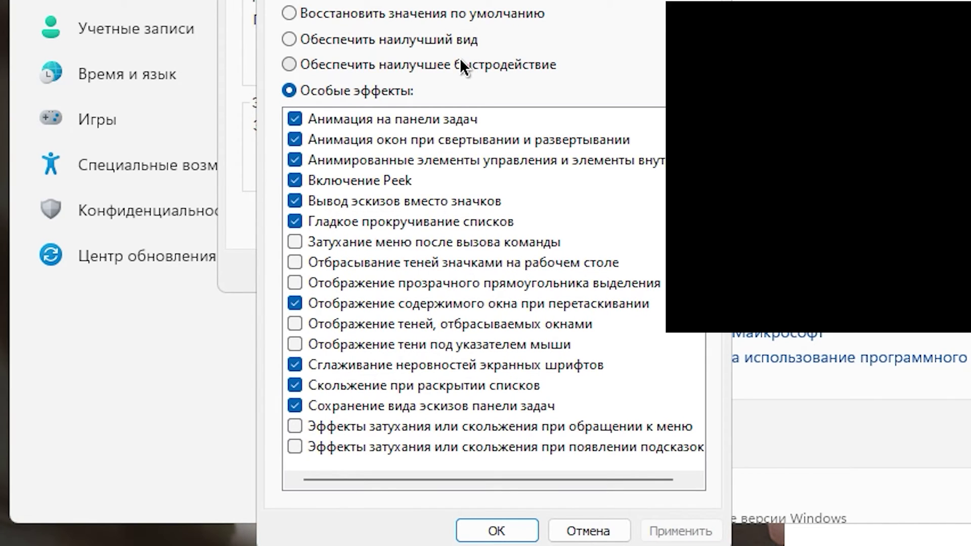
click(429, 64)
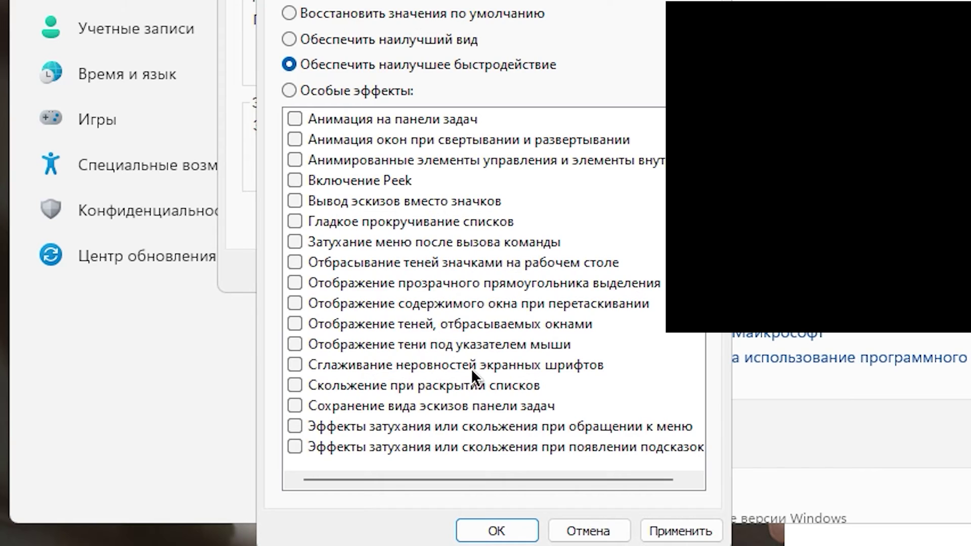
click(296, 365)
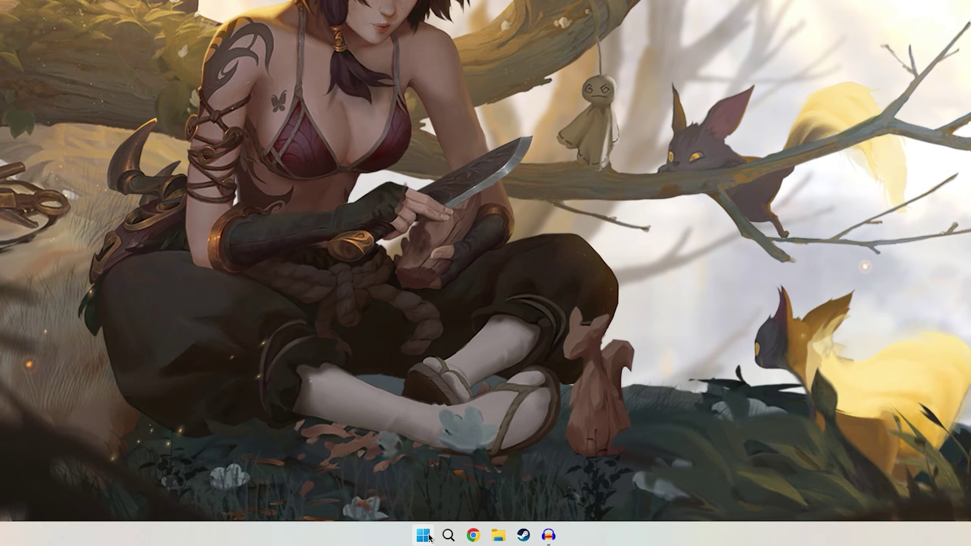
Step: Open Device Manager and bring up the options for "Высокоточный таймер событий" among the system devices
right_click(423, 535)
click(372, 281)
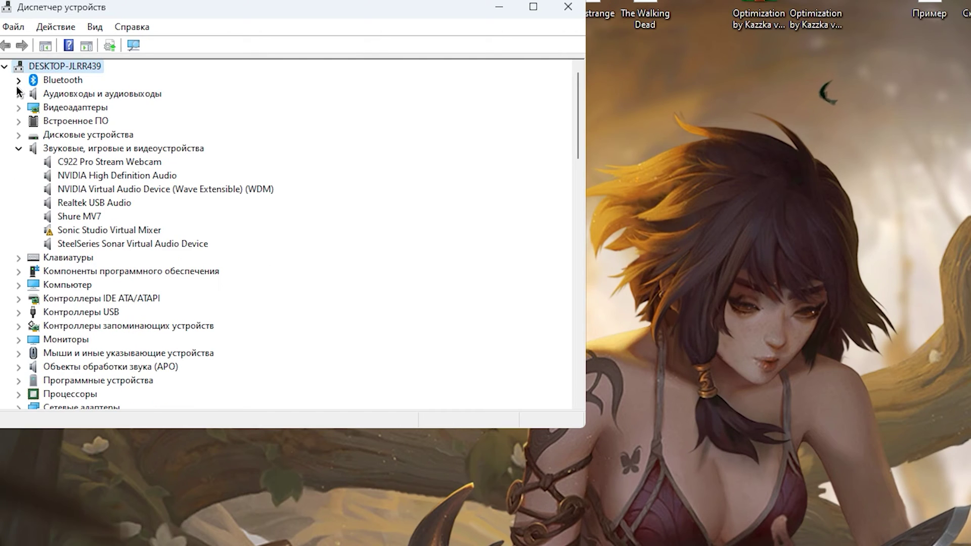
click(18, 148)
scroll(159, 299, down, 8)
click(171, 247)
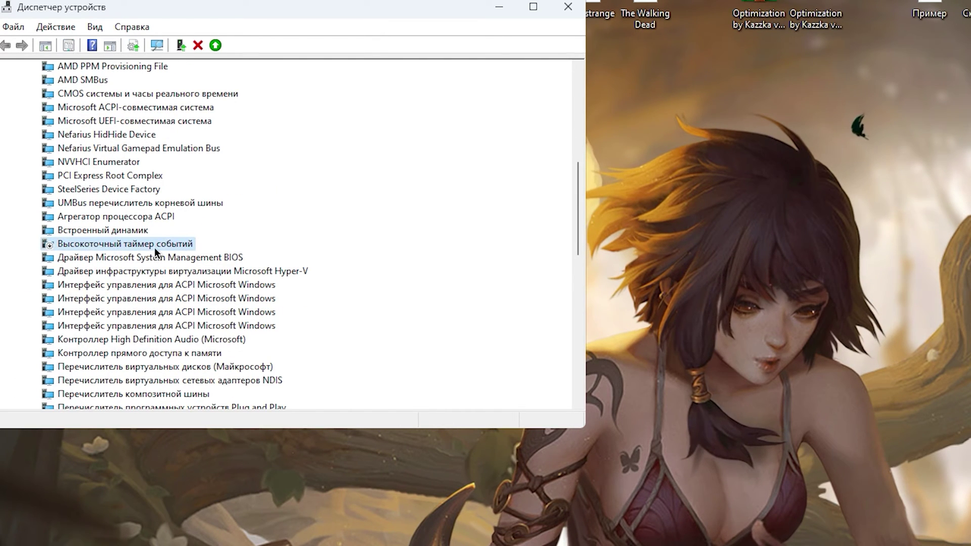
right_click(153, 243)
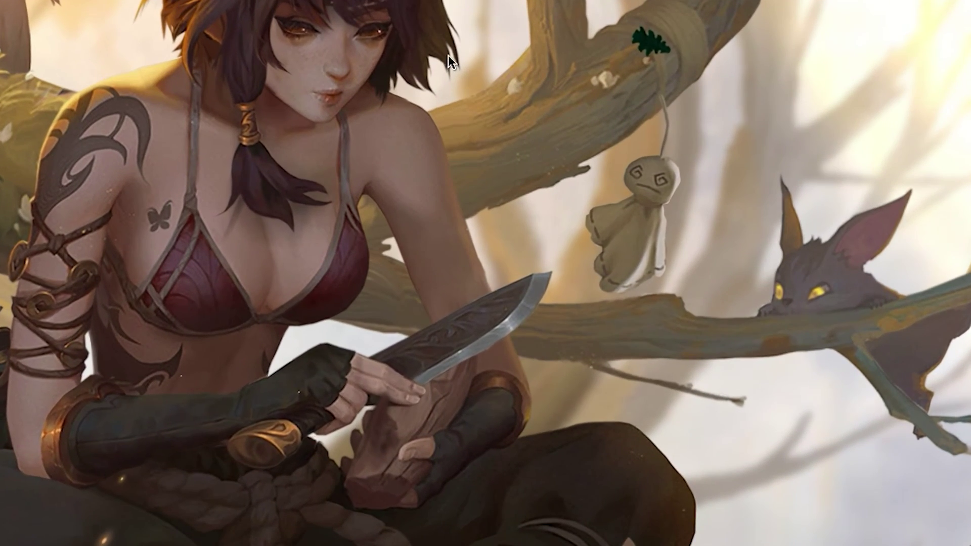
Step: Open the NVIDIA Control Panel's program-specific 3D settings and check the list of programs for League of Legends
right_click(448, 56)
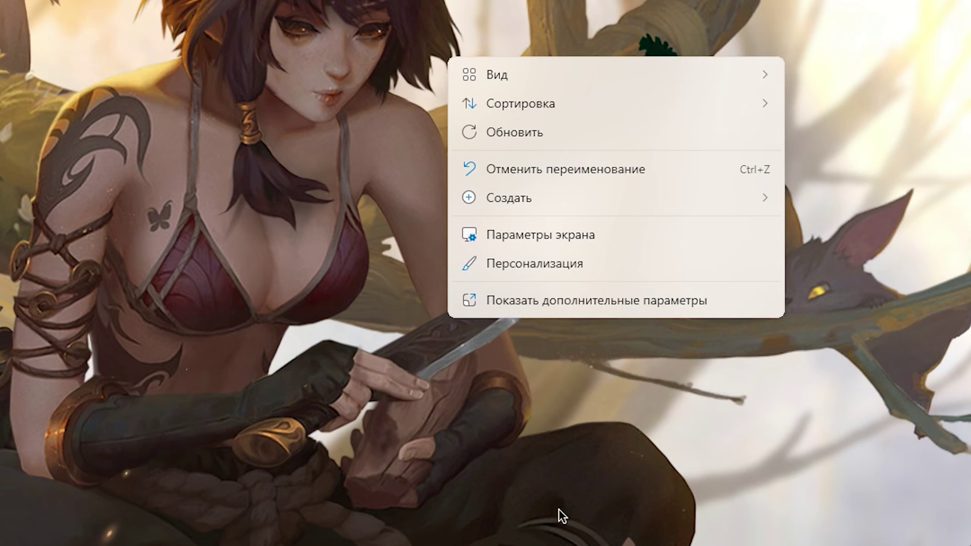
click(593, 298)
click(565, 180)
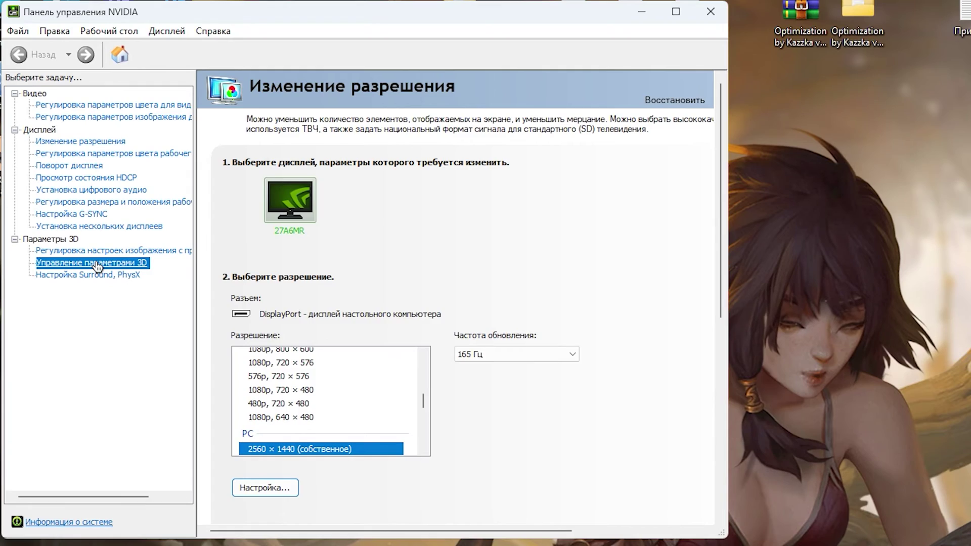
click(94, 263)
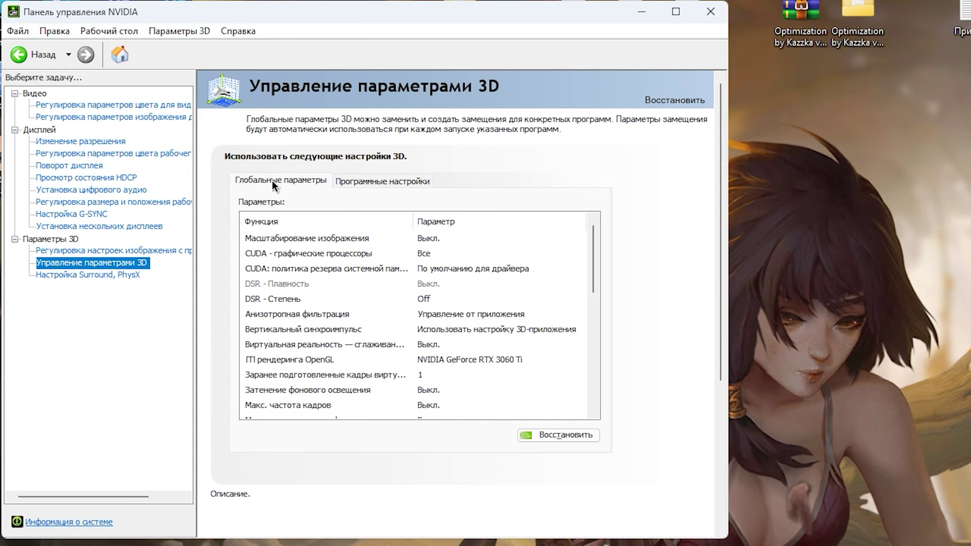
click(378, 180)
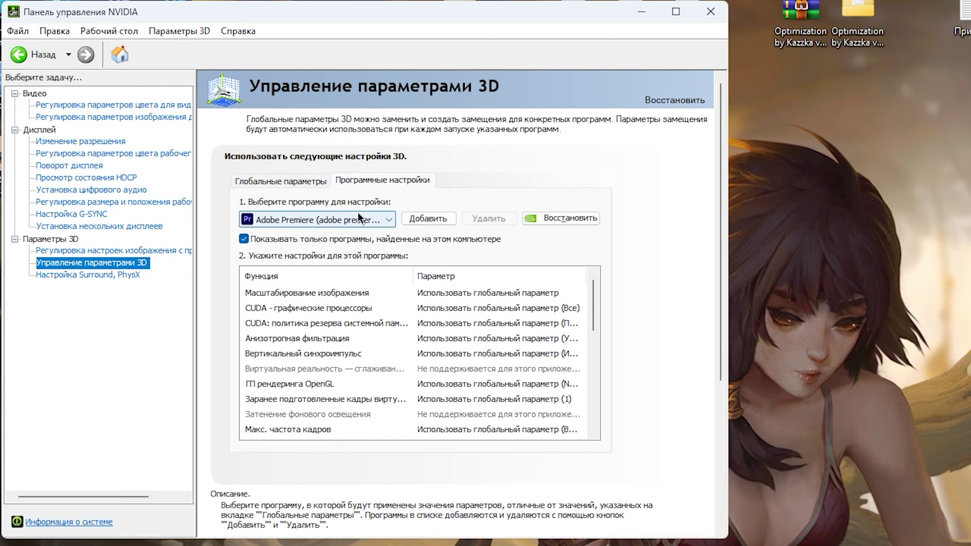
click(337, 220)
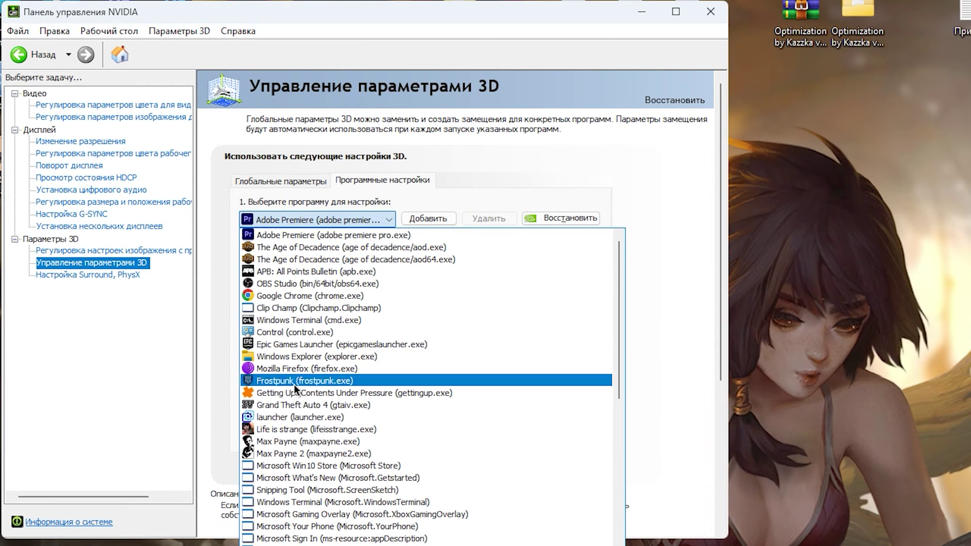
scroll(388, 487, down, 2)
click(517, 170)
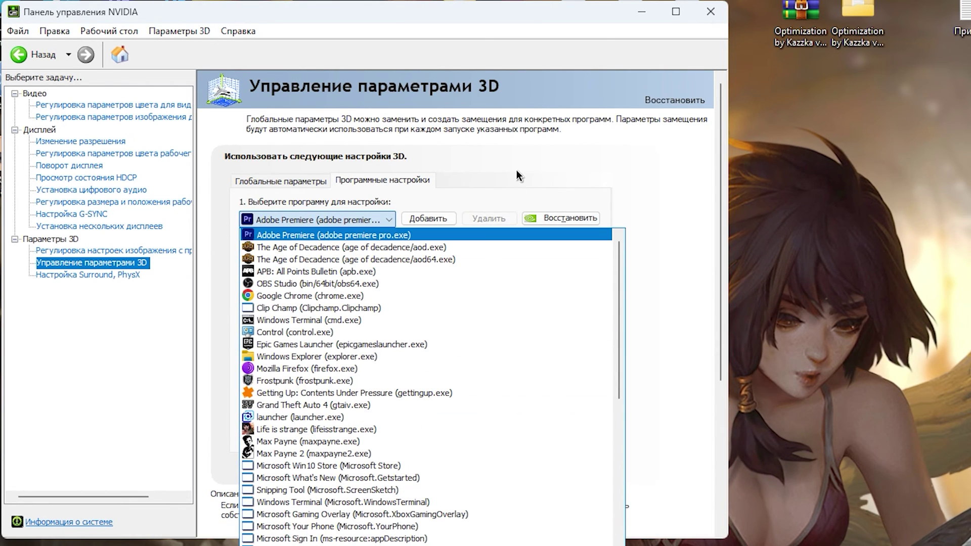
Step: Add LeagueClient from D:\Games\Riot Games\League of Legends as a program with its own 3D settings
click(430, 215)
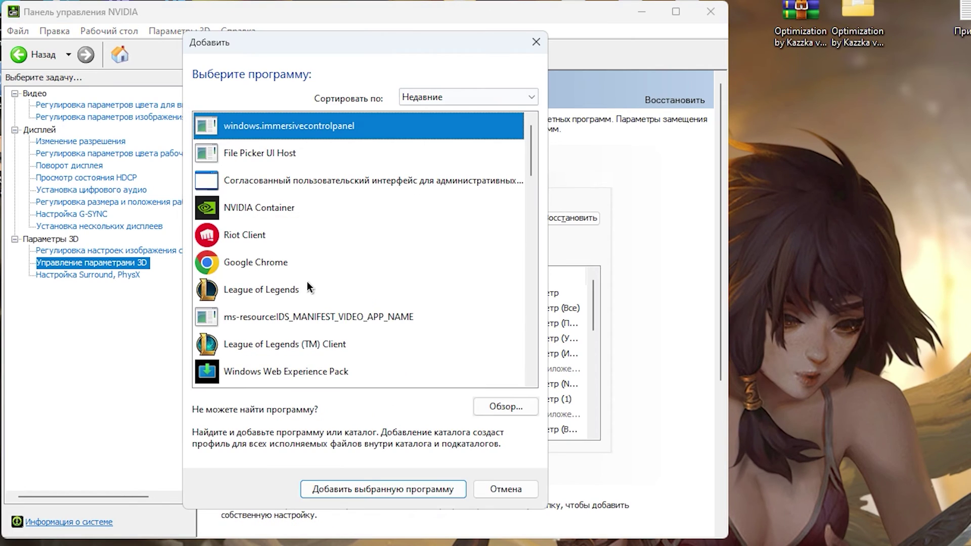
click(339, 354)
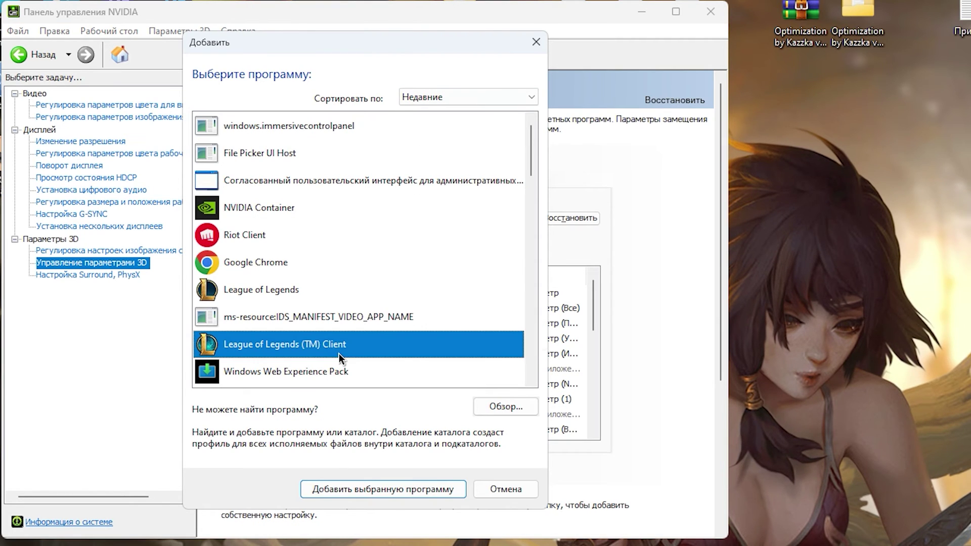
click(268, 294)
click(514, 405)
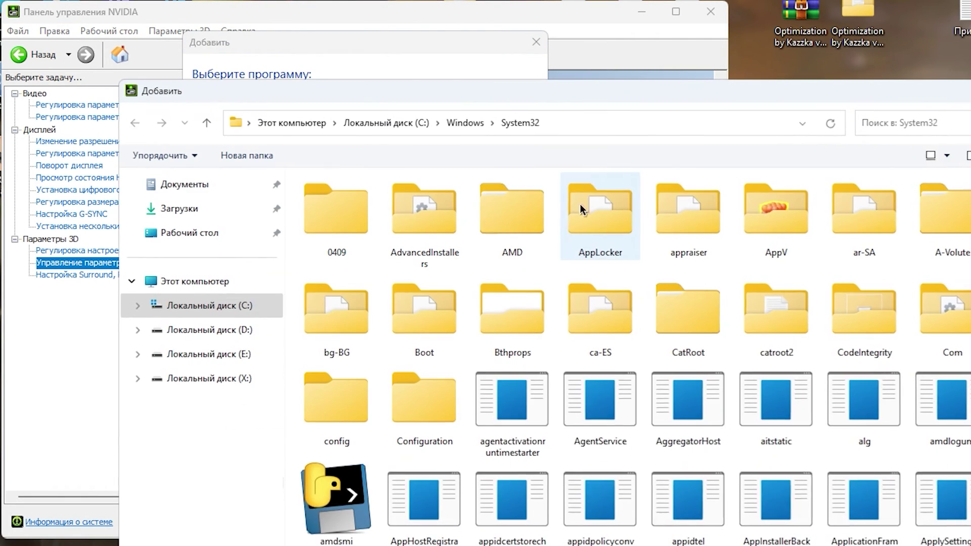
click(632, 121)
text(D:\Games\Riot Games\League of Legends)
key(Return)
click(377, 344)
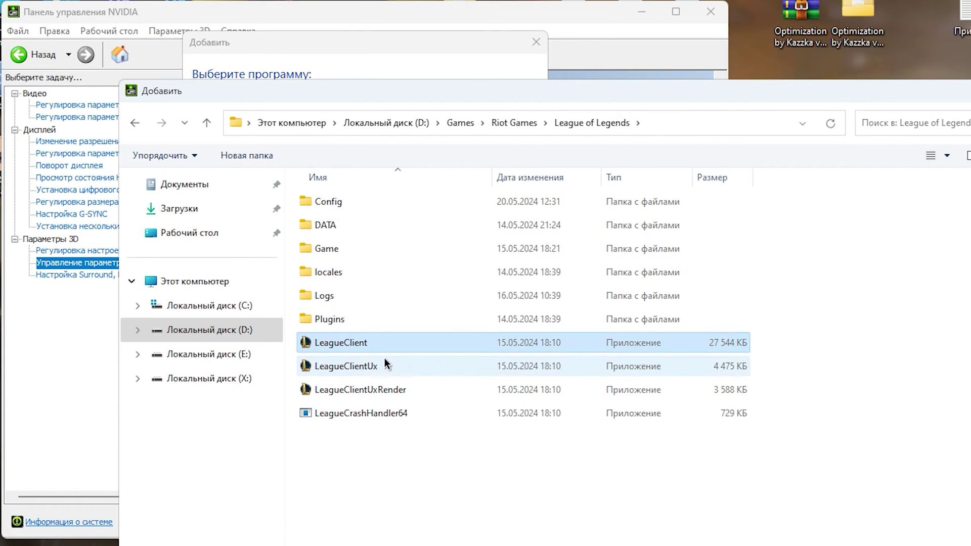
double_click(344, 342)
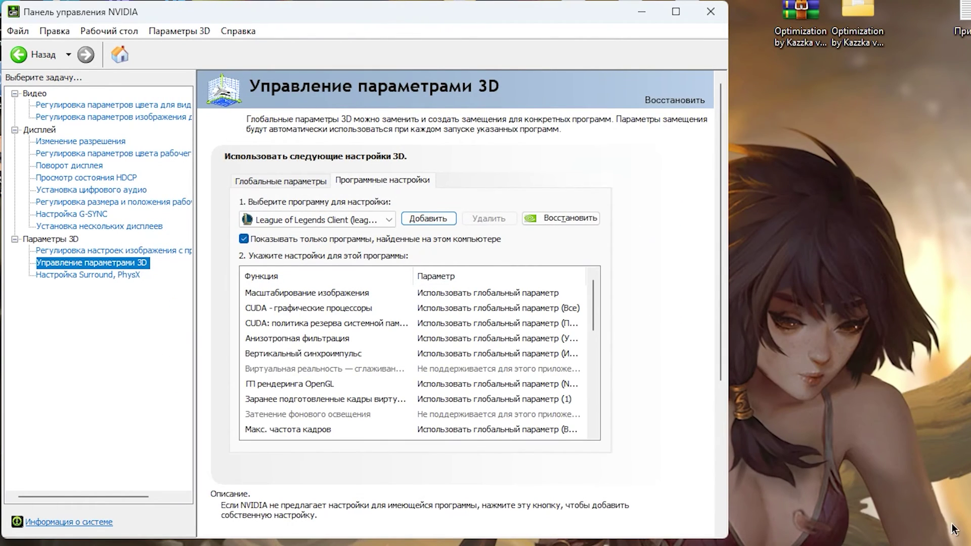
Step: Set anisotropic filtering to "Управление от приложения" and vertical sync to "Выкл" for League of Legends Client
click(471, 340)
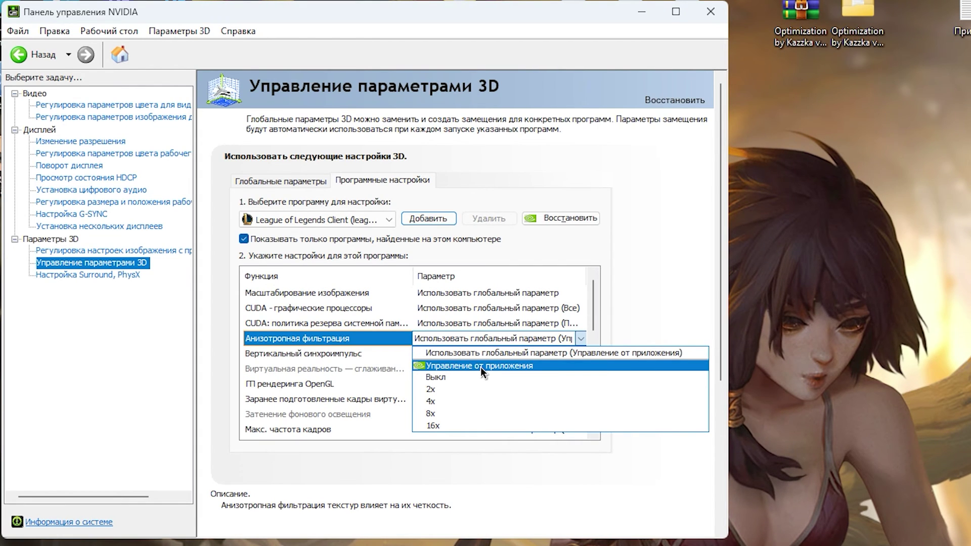
click(481, 366)
click(481, 354)
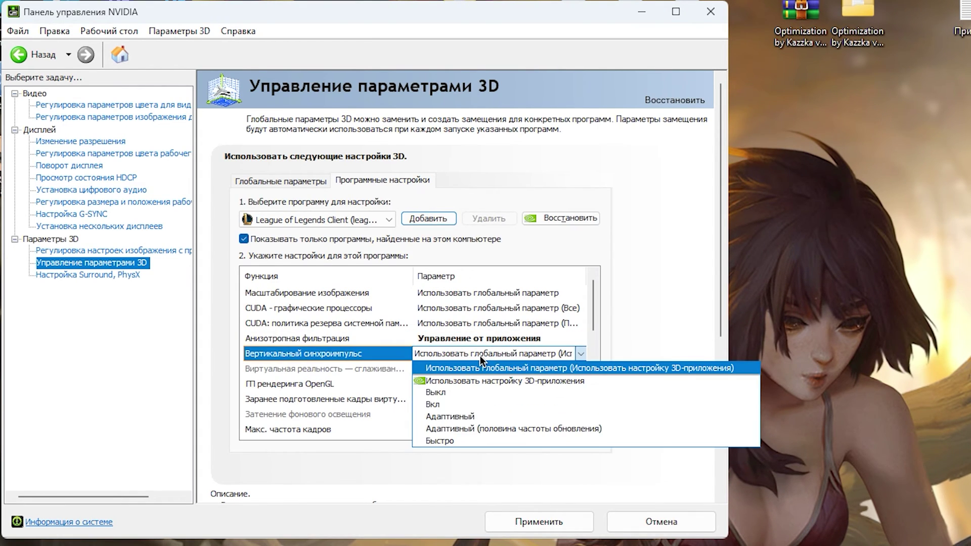
click(455, 392)
Step: Set the OpenGL rendering GPU to NVIDIA GeForce RTX 3060 Ti and the Vulkan/OpenGL present method to "Использовать цепочку буферов DXGI"
scroll(596, 316, down, 2)
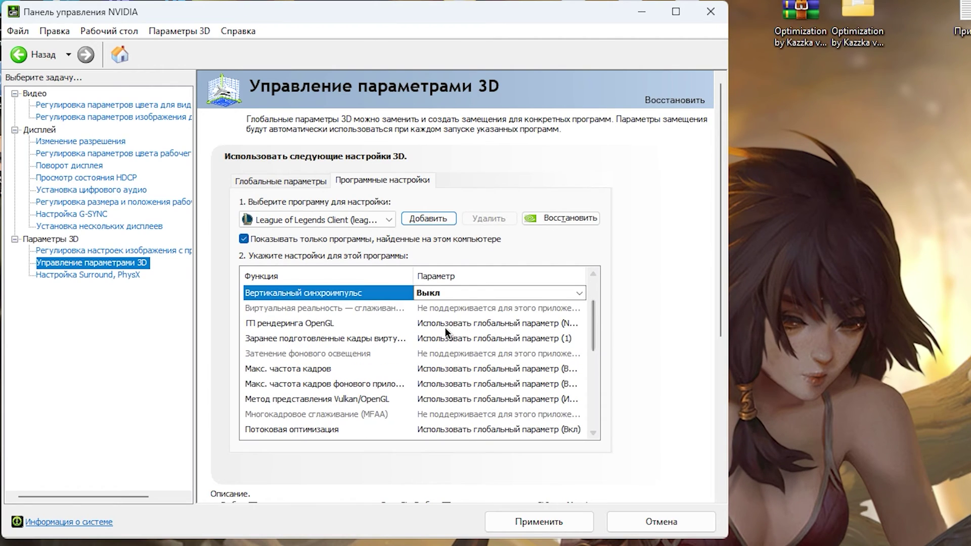
click(446, 328)
click(466, 363)
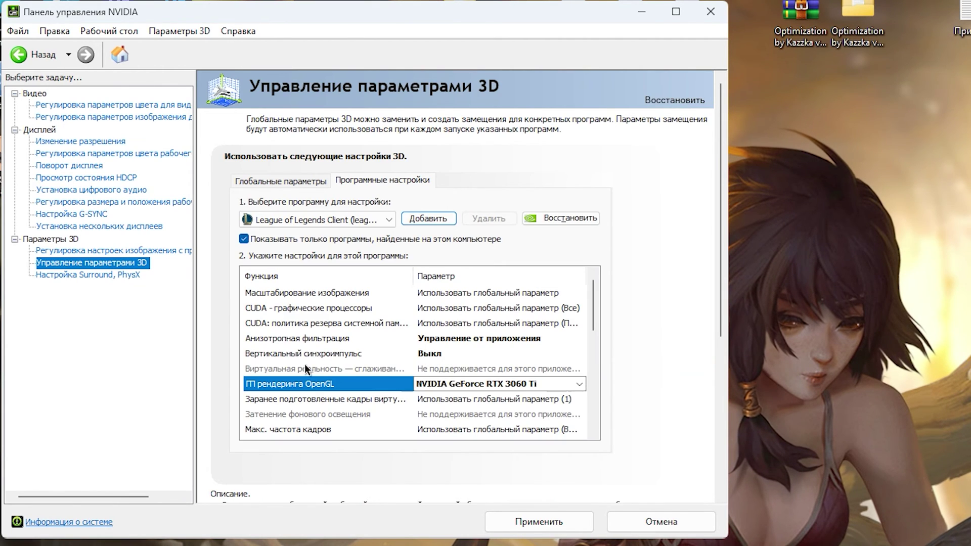
scroll(395, 354, down, 3)
click(390, 354)
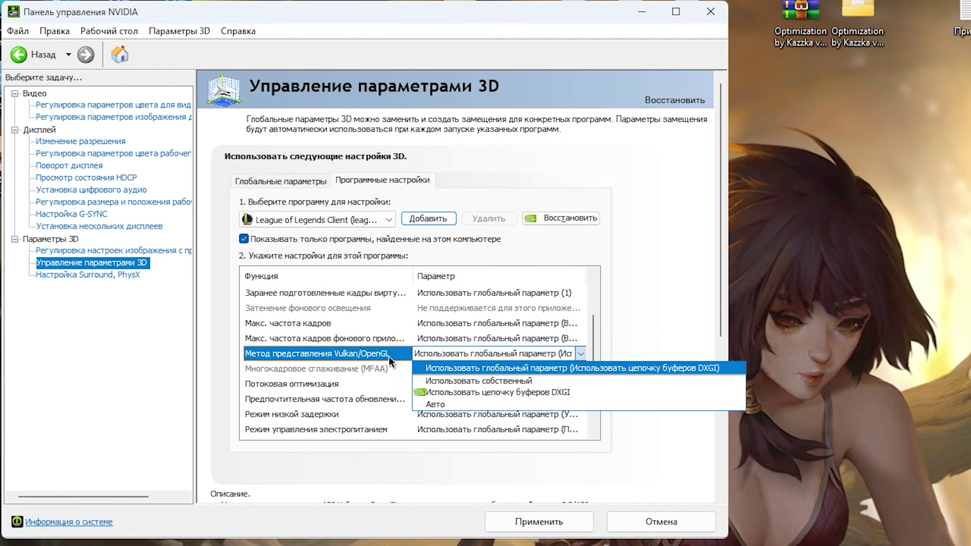
click(505, 394)
Step: Set the preferred refresh rate to "Высшая доступная" and the low latency mode to "Ультра"
scroll(490, 357, down, 3)
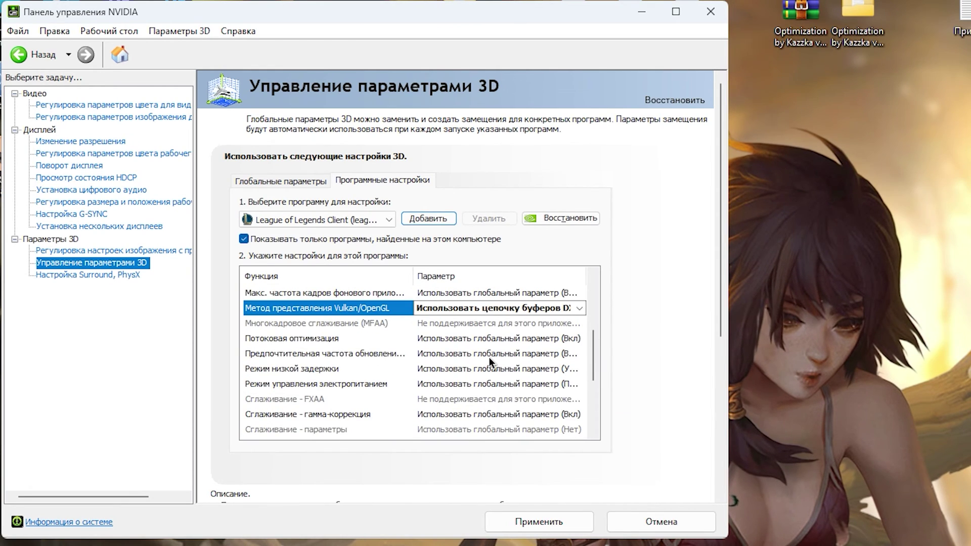
click(489, 355)
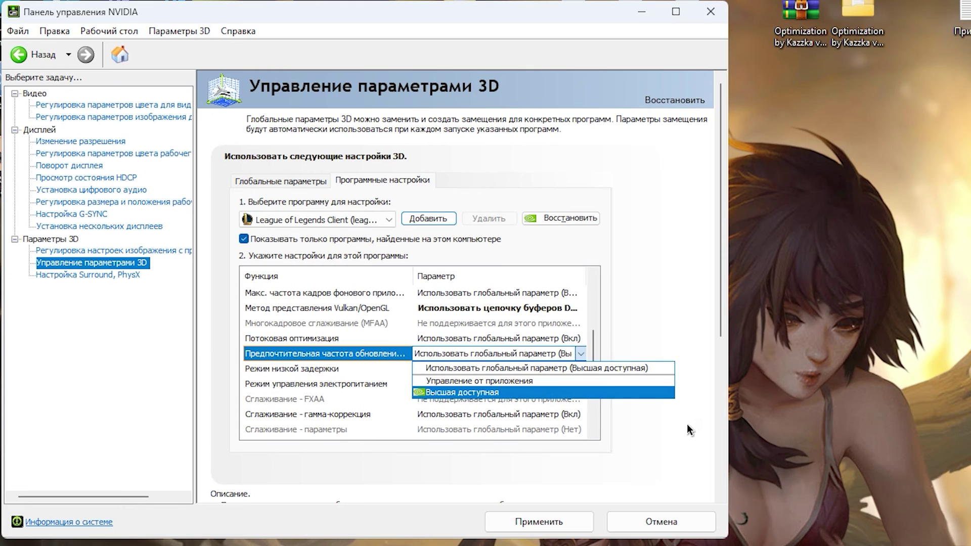
click(687, 424)
click(485, 369)
click(471, 422)
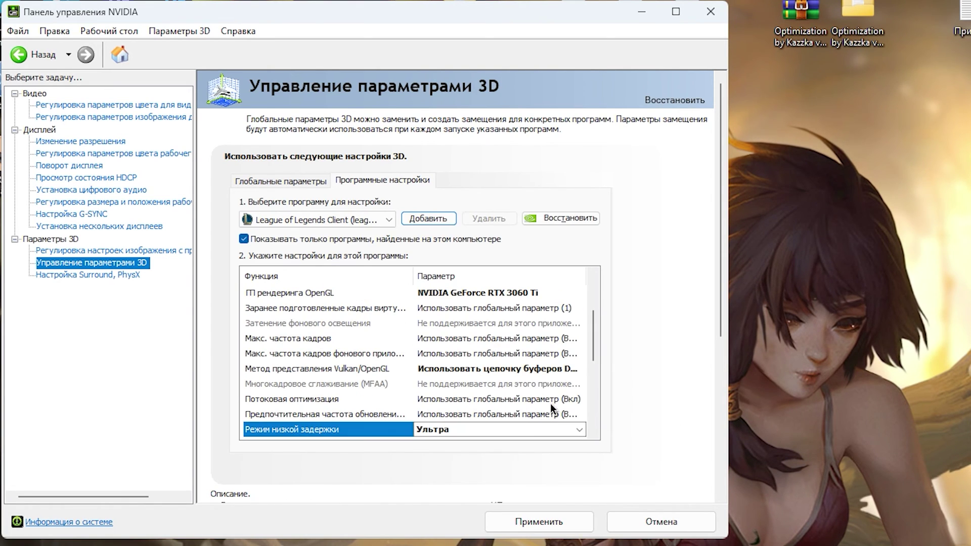
Step: Set the power management mode to "Предпочтителен режим максимальной производительности" for League of Legends Client
scroll(469, 327, down, 3)
click(468, 326)
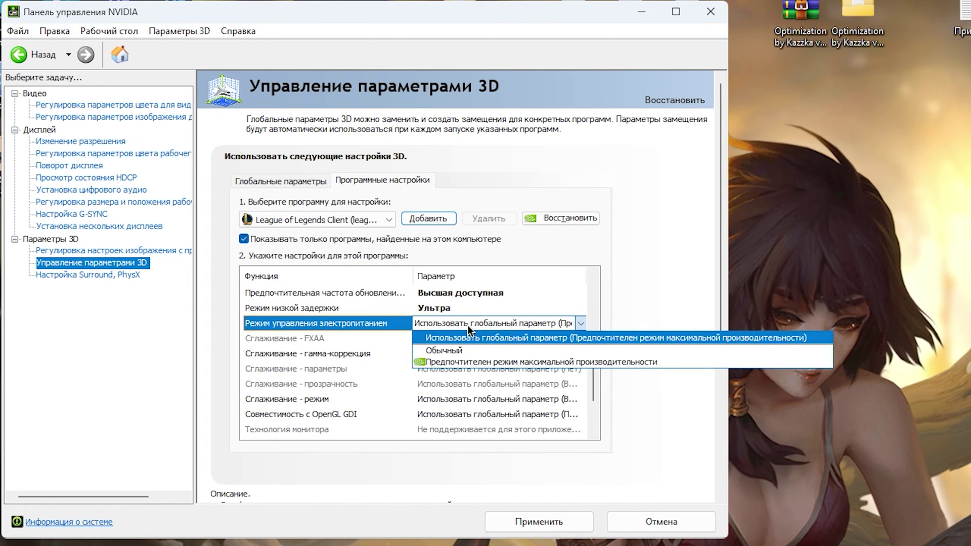
click(479, 362)
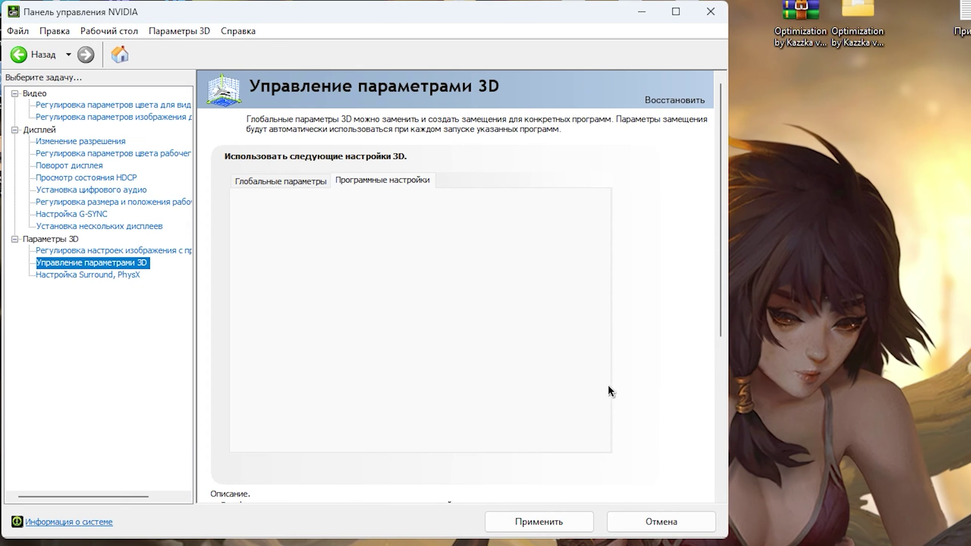
Step: Set OpenGL GDI compatibility to "Приоритет совместимости" and texture filtering quality to "Высокая производительность"
scroll(354, 338, down, 5)
click(473, 339)
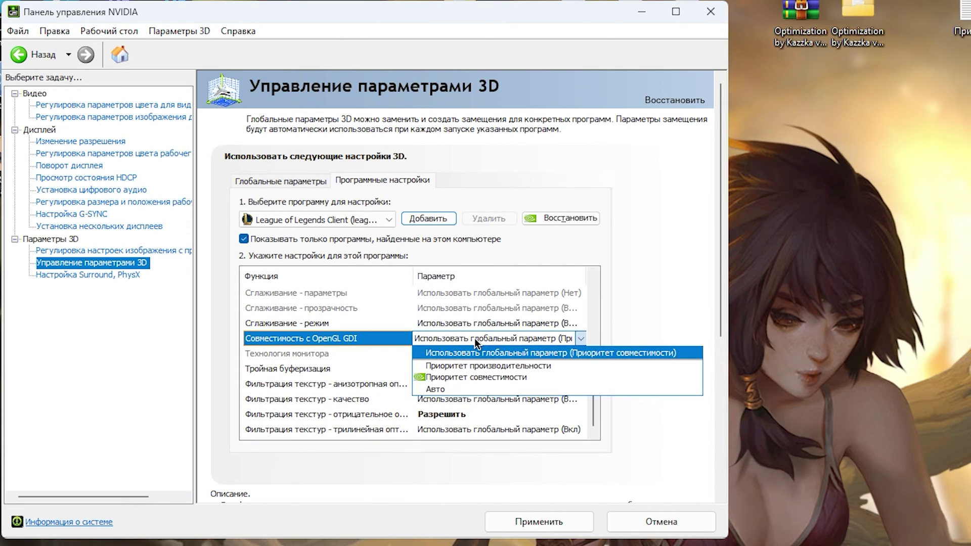
click(472, 378)
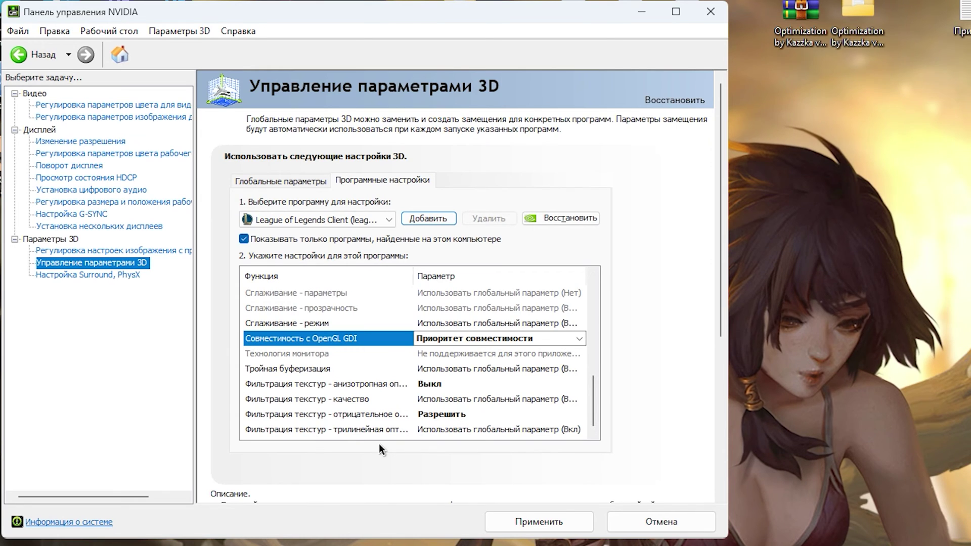
click(499, 399)
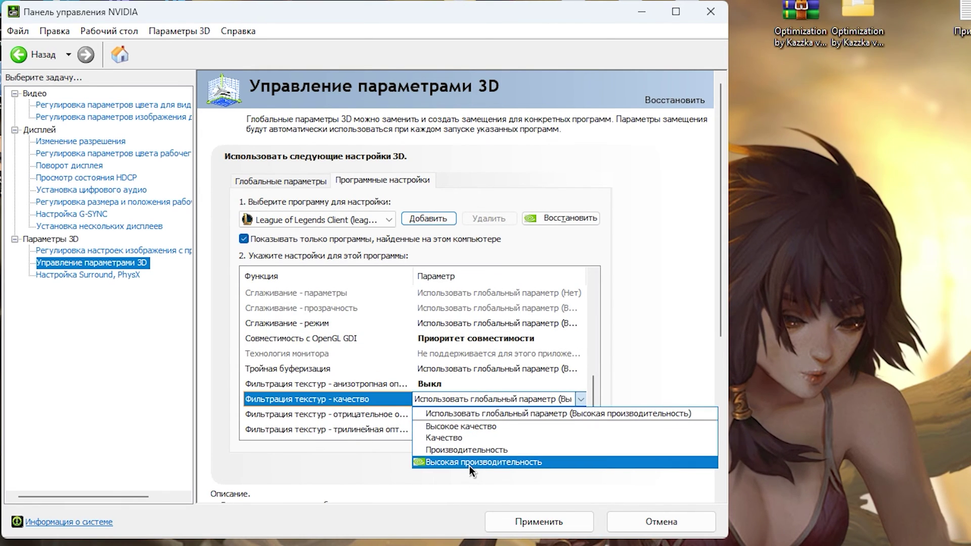
click(469, 463)
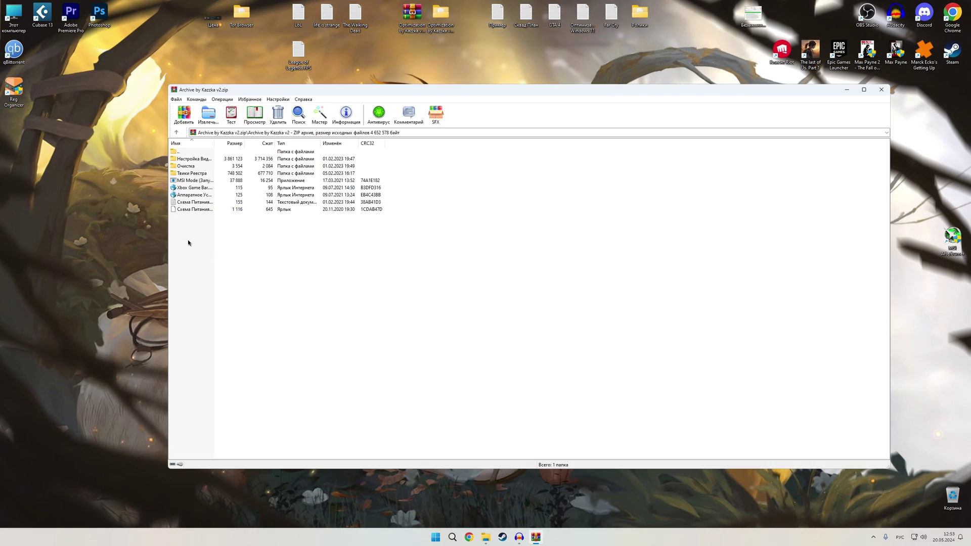
Step: Open "Схема Питания (Команда)" from Archive by Kazzka v2.zip and copy the command powercfg -duplicatescheme e9a42b02-d5df-448d-aa00-03f14749eb61
drag(190, 241, 192, 157)
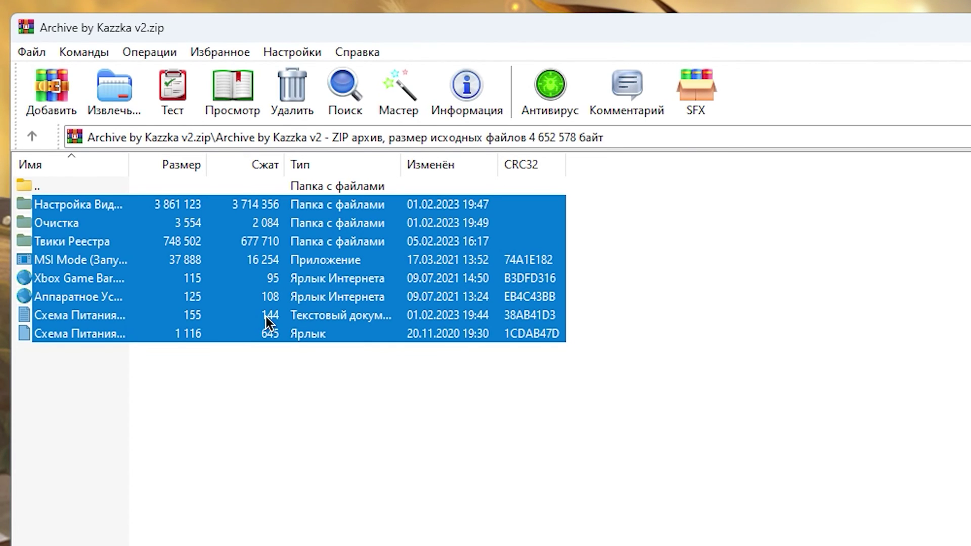
double_click(68, 316)
key(ctrl+a)
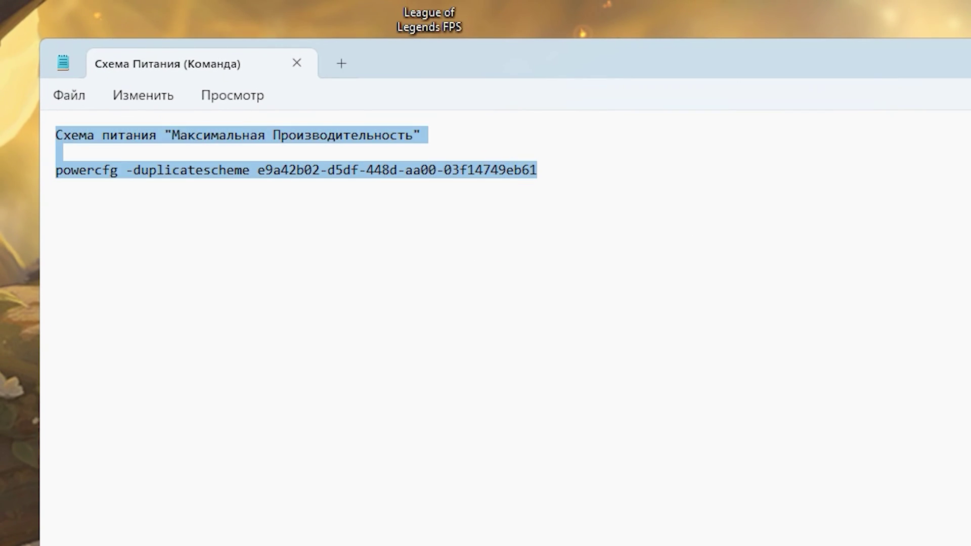
drag(537, 170, 40, 204)
key(super+c)
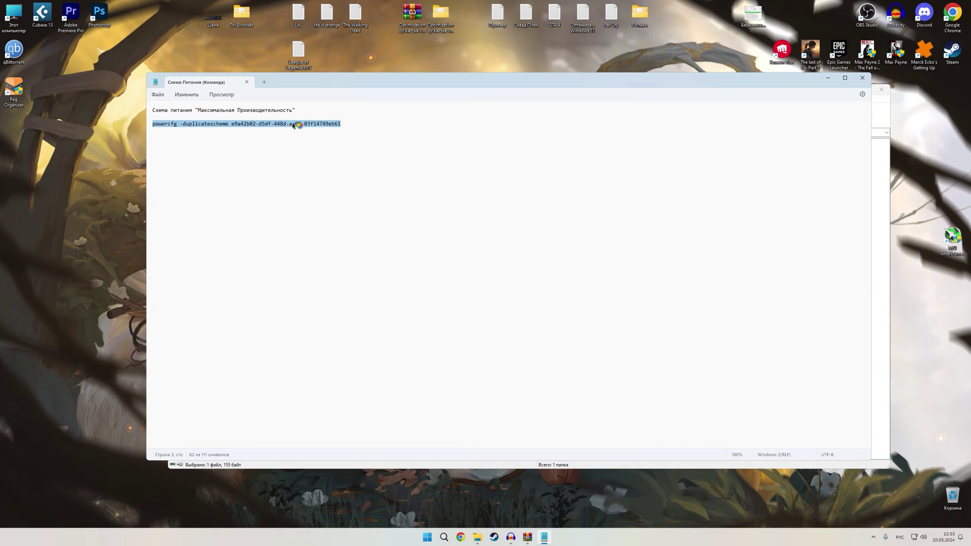
Step: Paste the copied powercfg -duplicatescheme command into Windows PowerShell opened as administrator, and close the PowerShell window
right_click(428, 538)
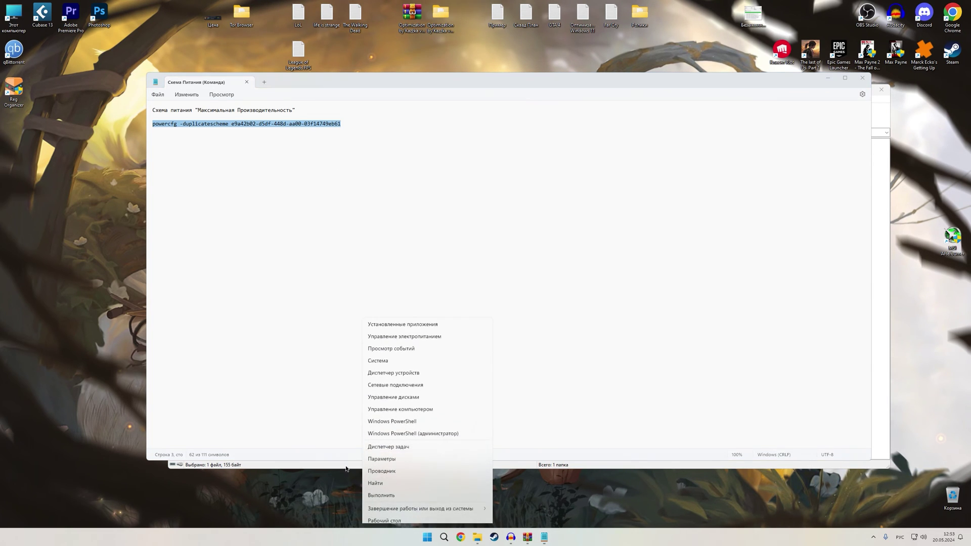
click(422, 430)
click(446, 329)
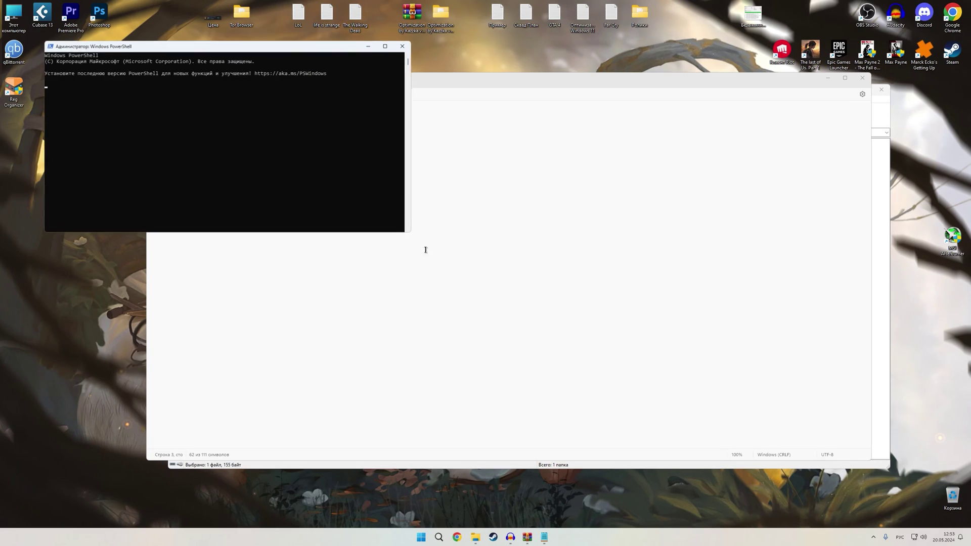
drag(291, 49, 494, 133)
text(м)
right_click(380, 178)
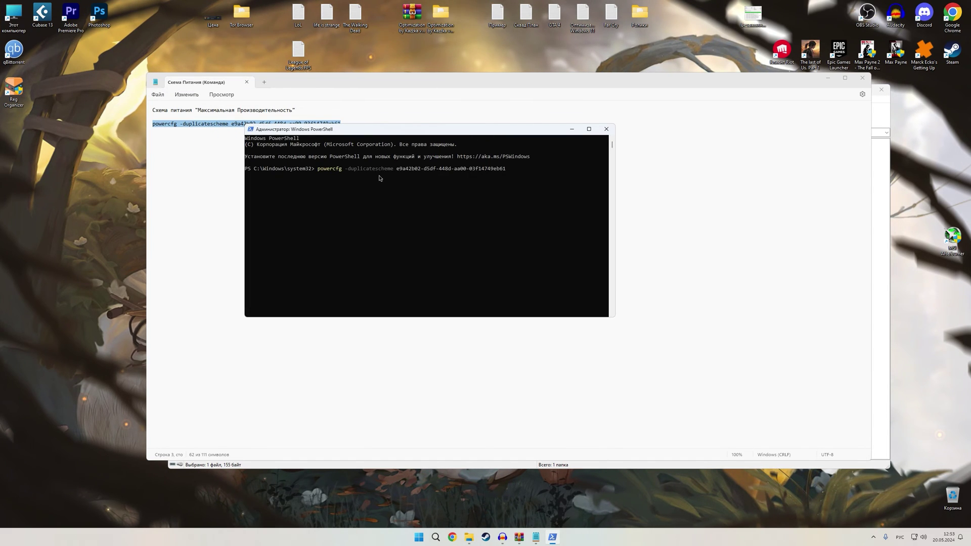
click(607, 129)
click(314, 115)
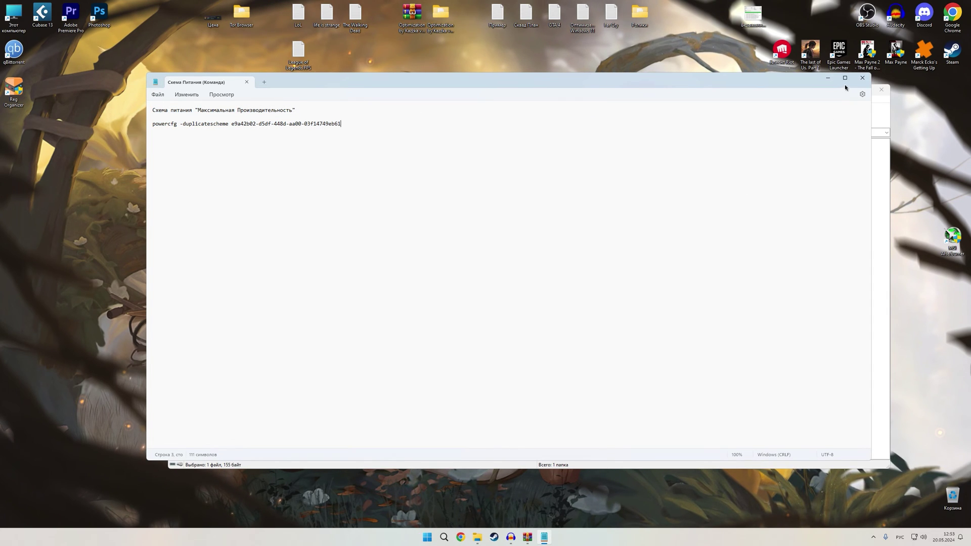
Step: Close the Схема Питания (Команда) text file and open the Твики Реестра folder in Archive by Kazzka v2.zip
click(863, 78)
double_click(227, 209)
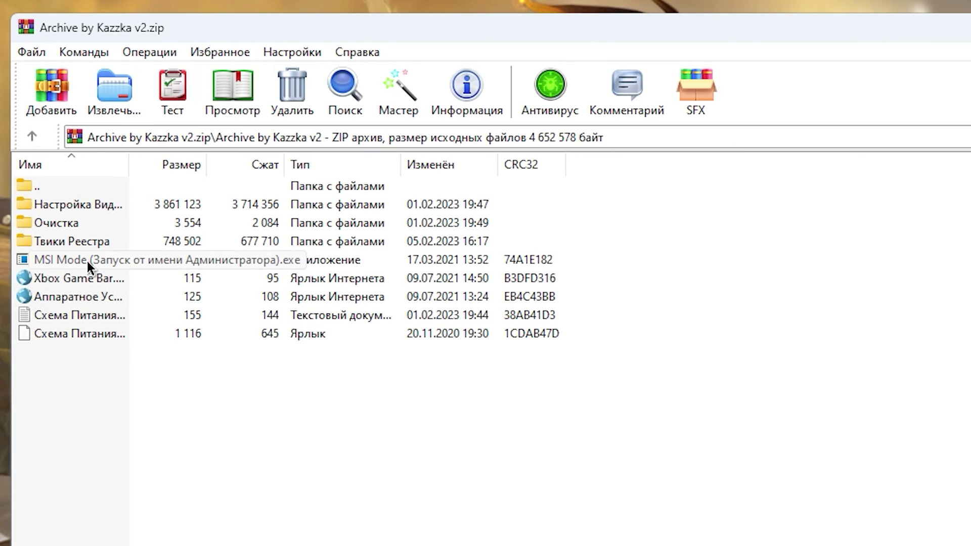
click(75, 241)
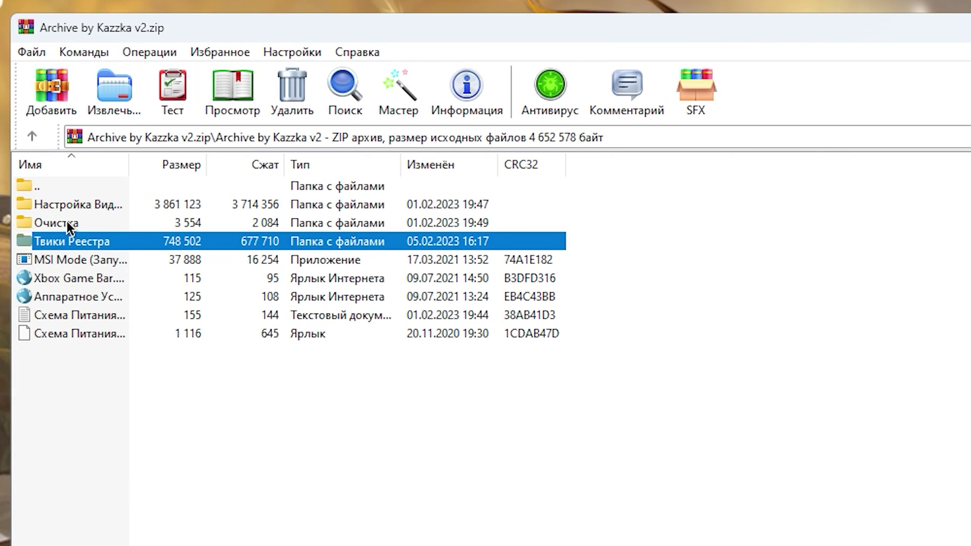
click(70, 225)
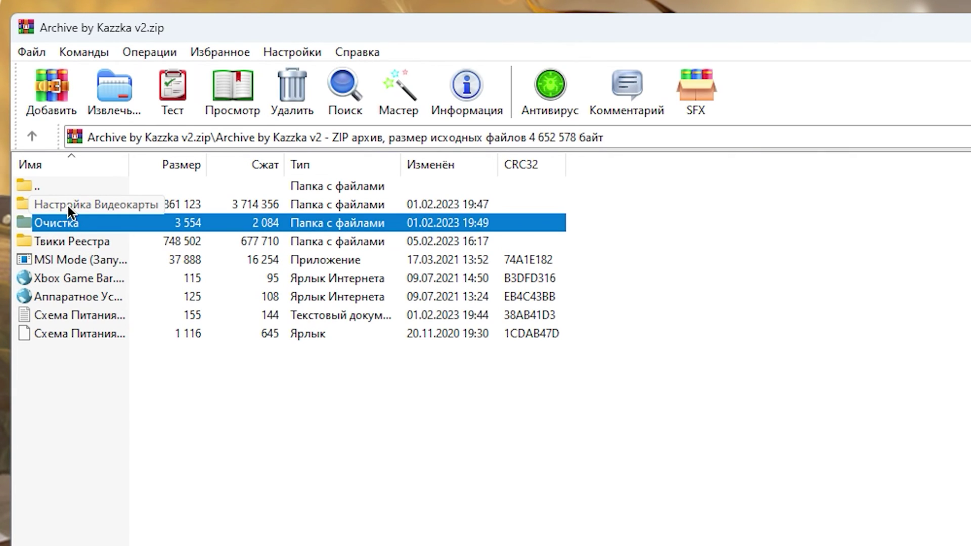
double_click(77, 243)
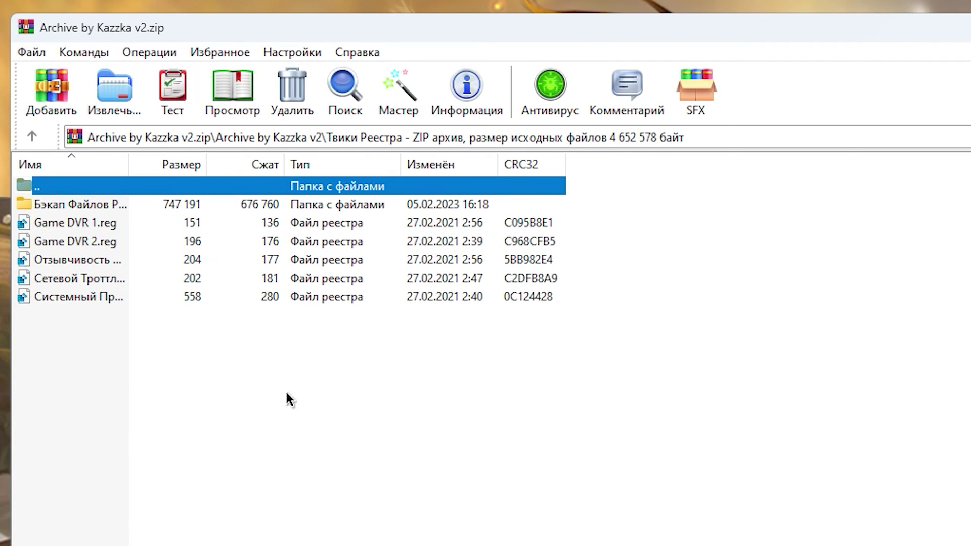
Step: Look through the registry tweak files in Твики Реестра, from Game DVR 1.reg and Game DVR 2.reg to the system priority file
drag(616, 217, 554, 364)
click(65, 225)
right_click(66, 225)
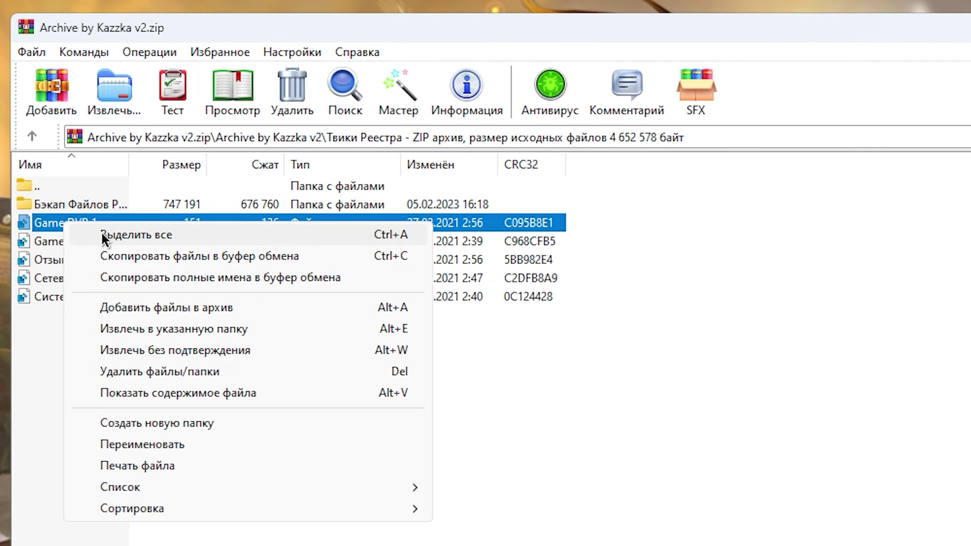
click(279, 365)
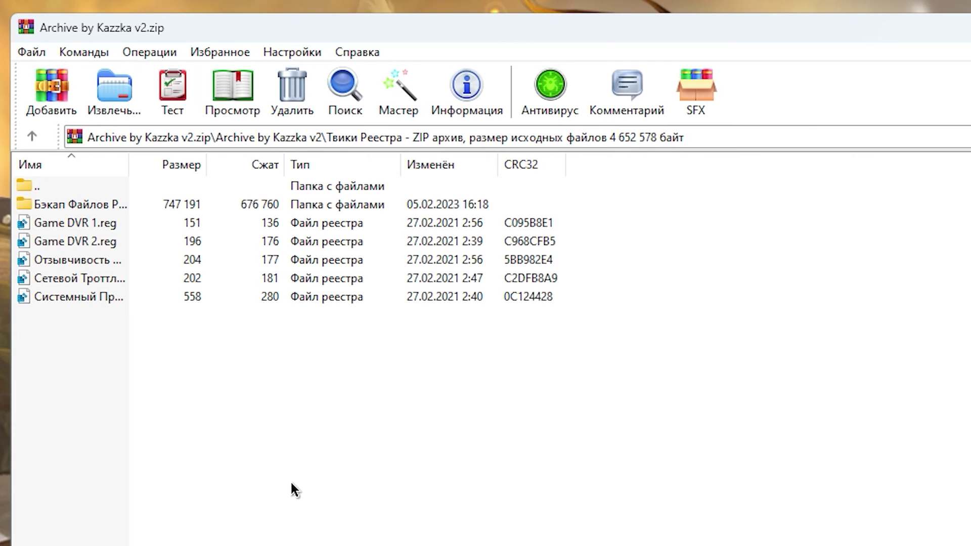
drag(602, 214, 195, 249)
click(84, 262)
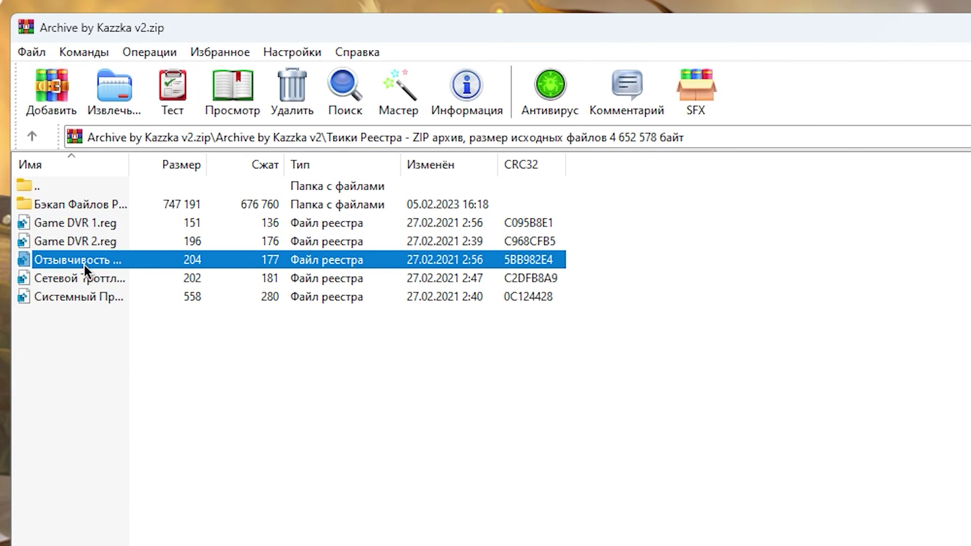
click(200, 418)
click(72, 298)
click(141, 366)
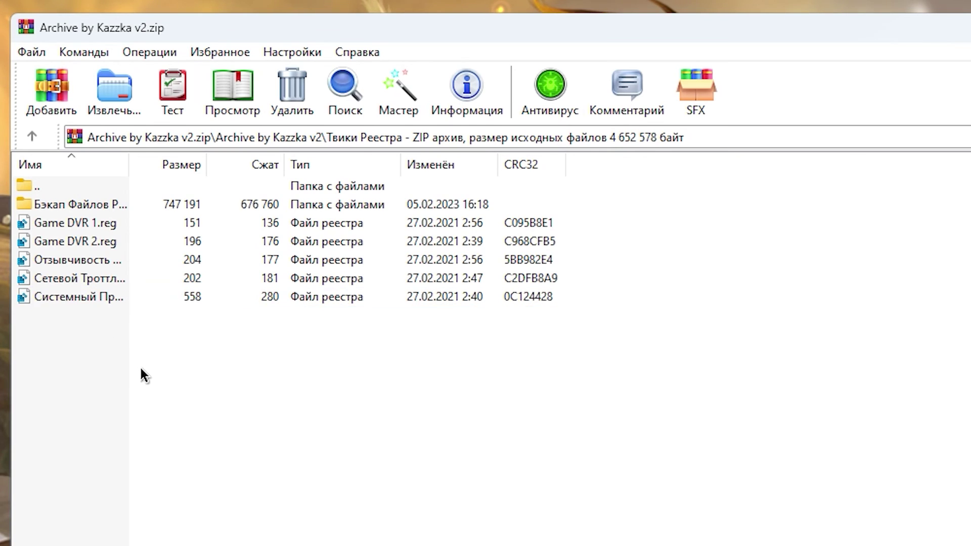
Step: Look into the registry backup folder inside Твики Реестра and go back up to the Archive by Kazzka v2 folder
click(263, 194)
double_click(80, 208)
drag(614, 263, 213, 397)
double_click(58, 187)
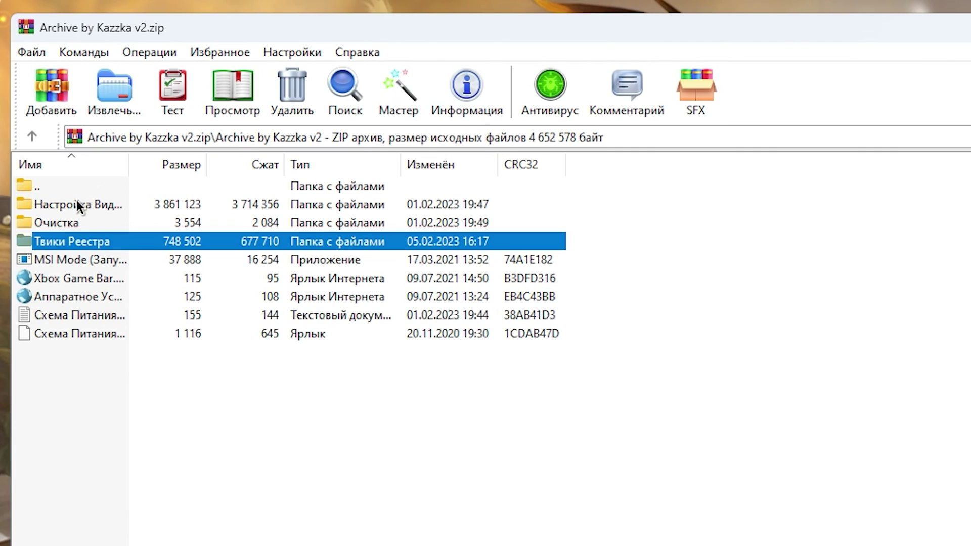
Step: Open the Настройка 1.png image from the AMD Radeon folder in Настройка Видеокарты to view the recommended graphics profile
double_click(195, 159)
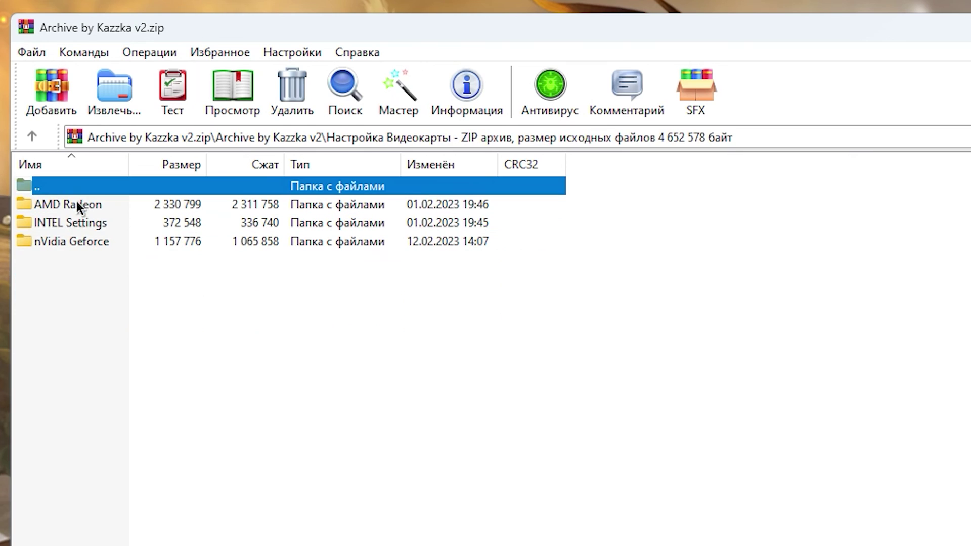
double_click(126, 206)
double_click(53, 260)
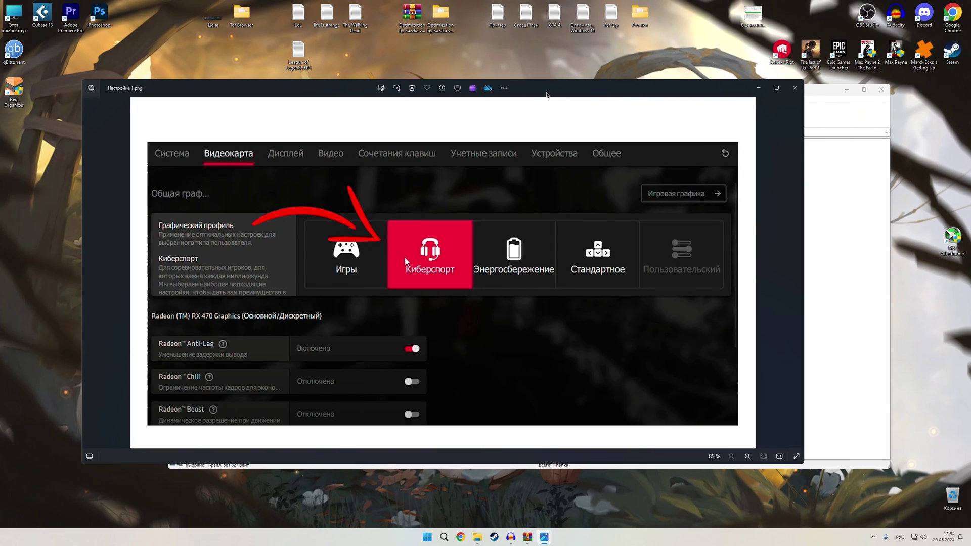
drag(546, 94, 628, 101)
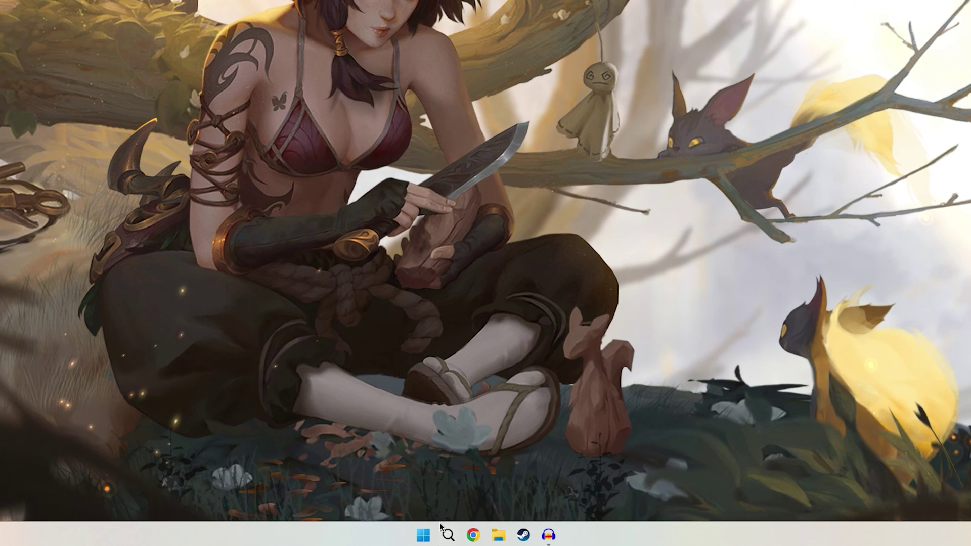
Step: Search Windows for "параметры режима игры" and open Параметры режима игры
click(445, 532)
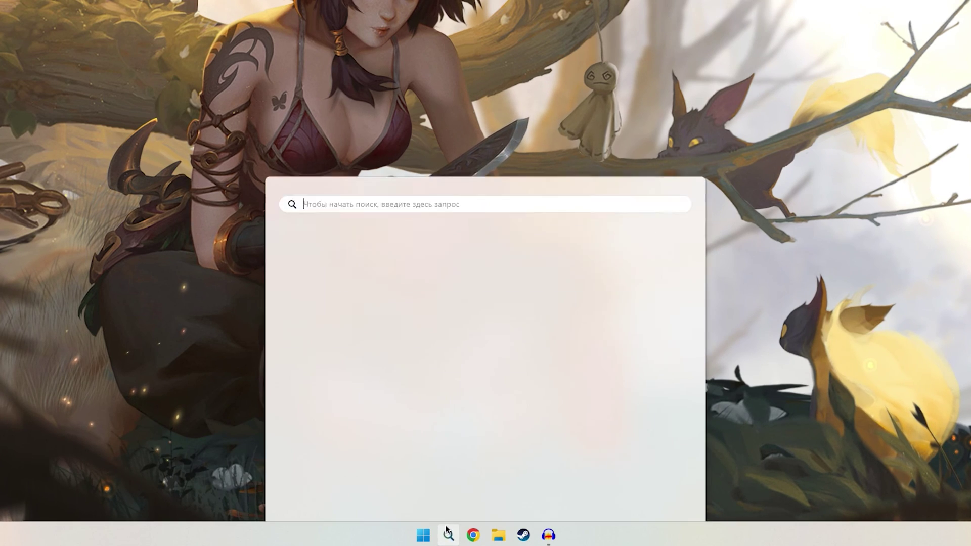
text(параметры режима игры)
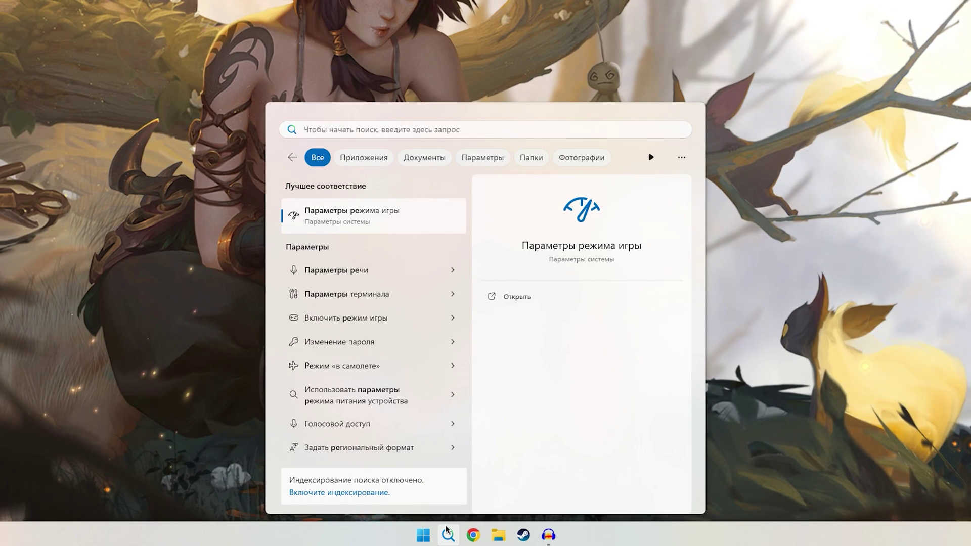
key(Return)
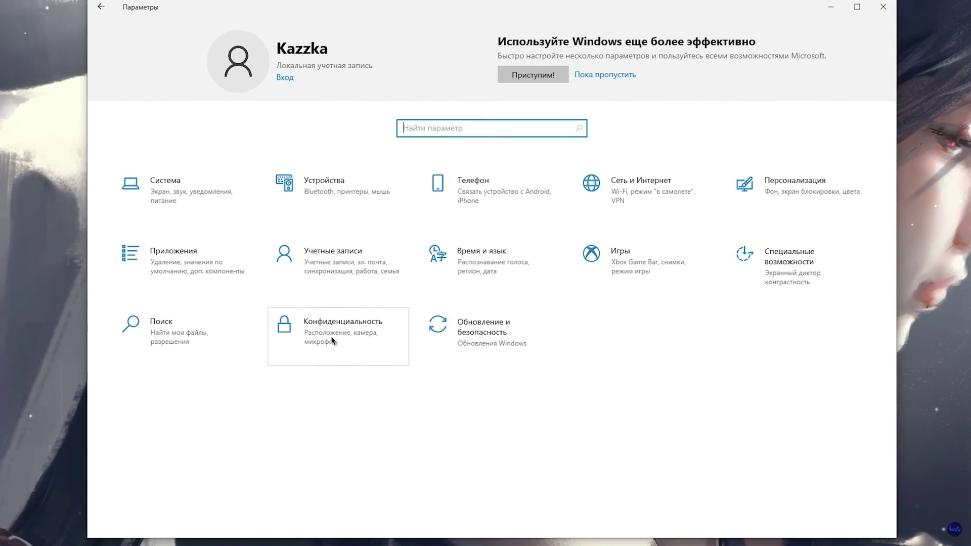
Step: Under Фоновые приложения in the Конфиденциальность settings, switch "Разрешить приложениям работать в фоновом режиме" on and back off
click(332, 342)
scroll(184, 354, down, 10)
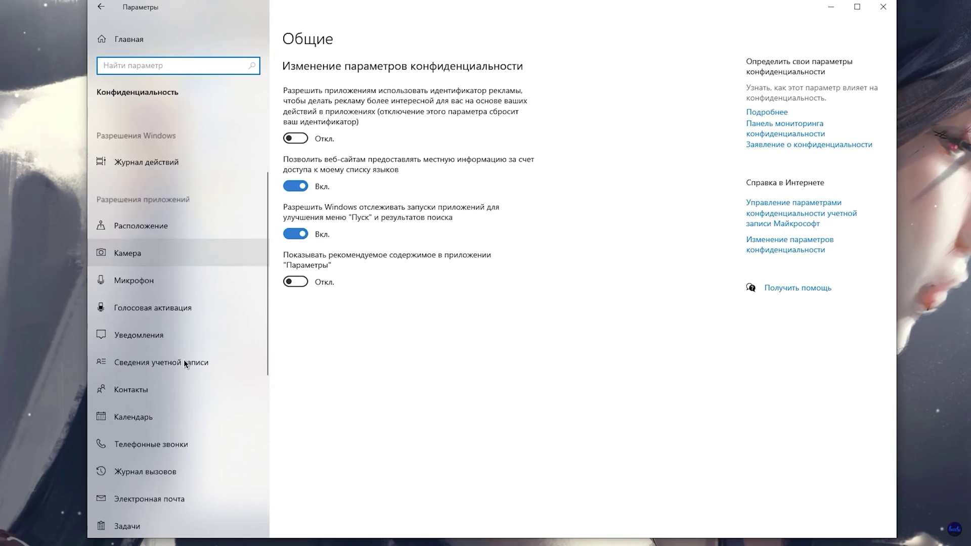
click(167, 307)
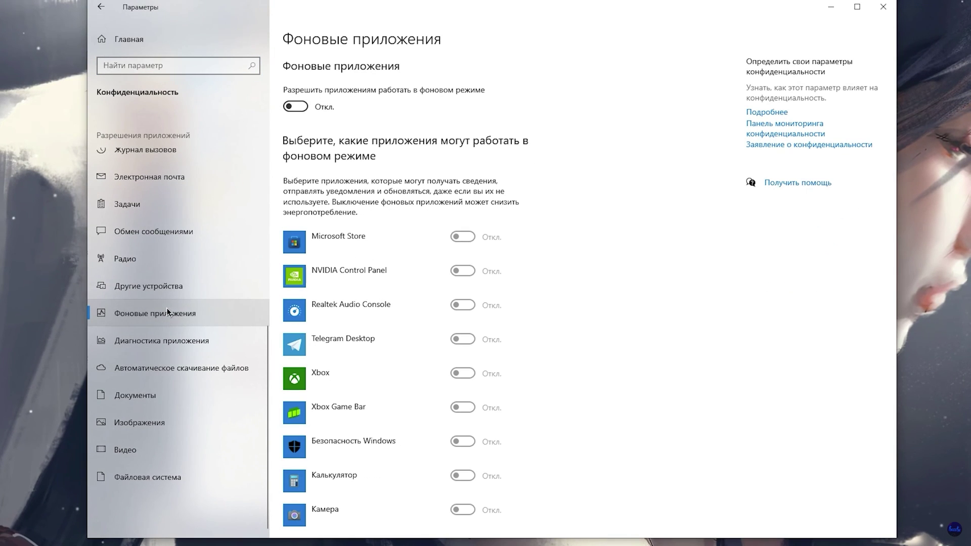
click(297, 107)
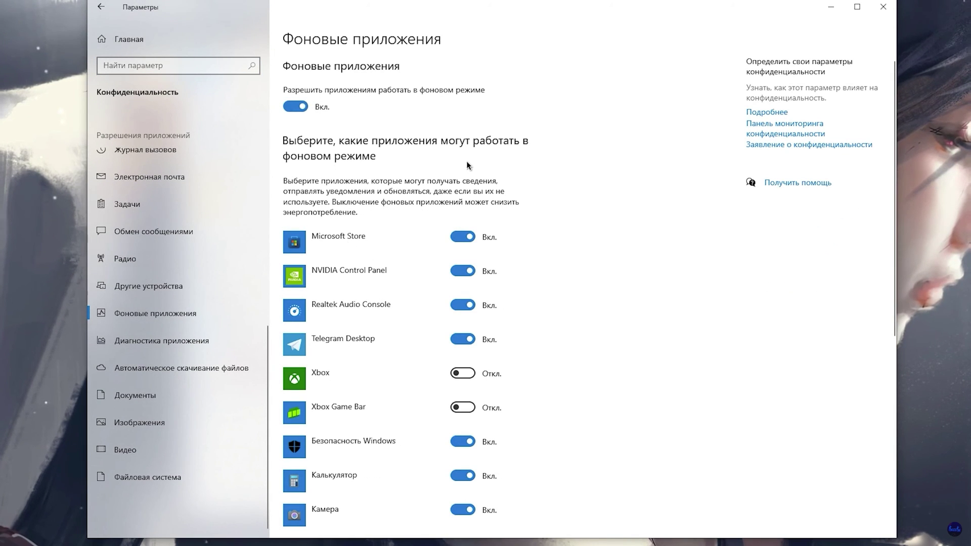
click(305, 110)
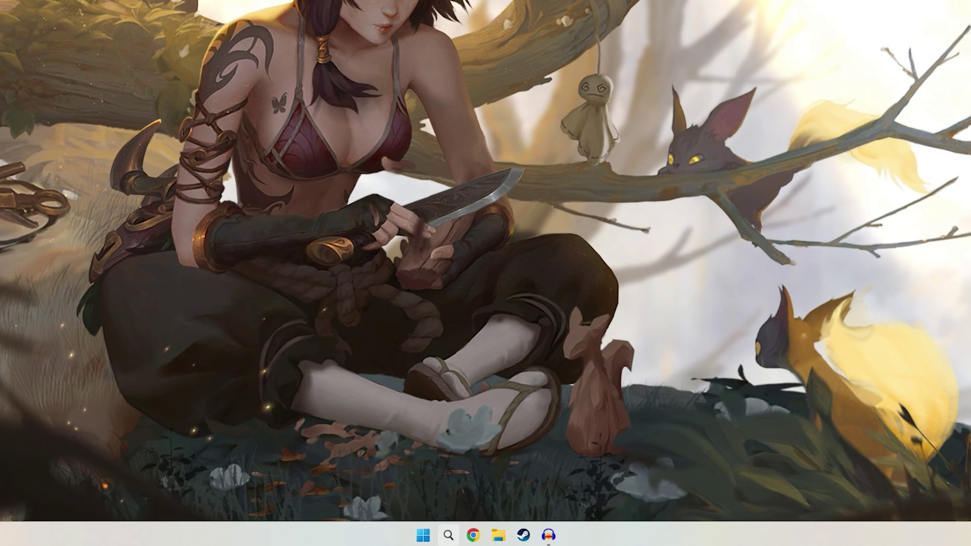
Step: Search Windows for "изоляция ядра" and open the Изоляция ядра security settings
key(super+s)
text(изоляция ядра)
key(Return)
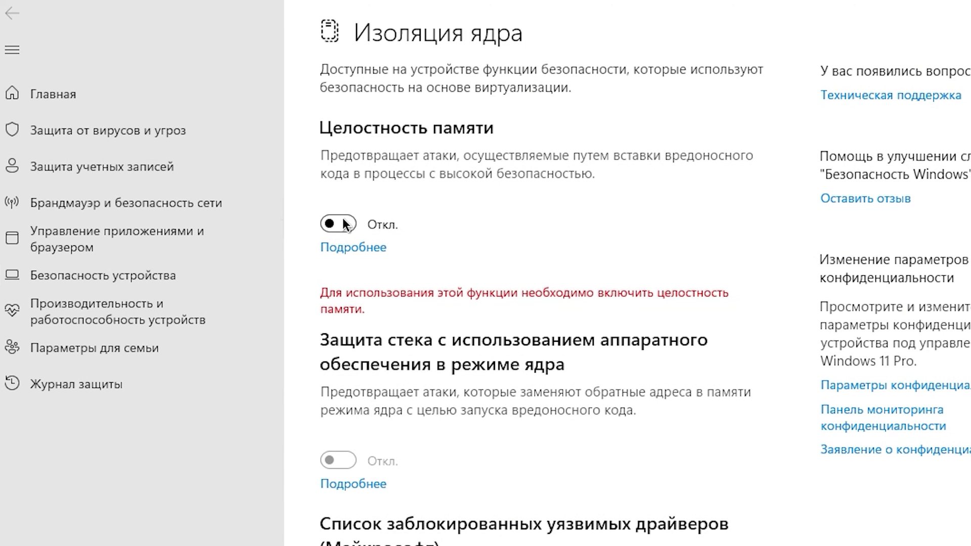